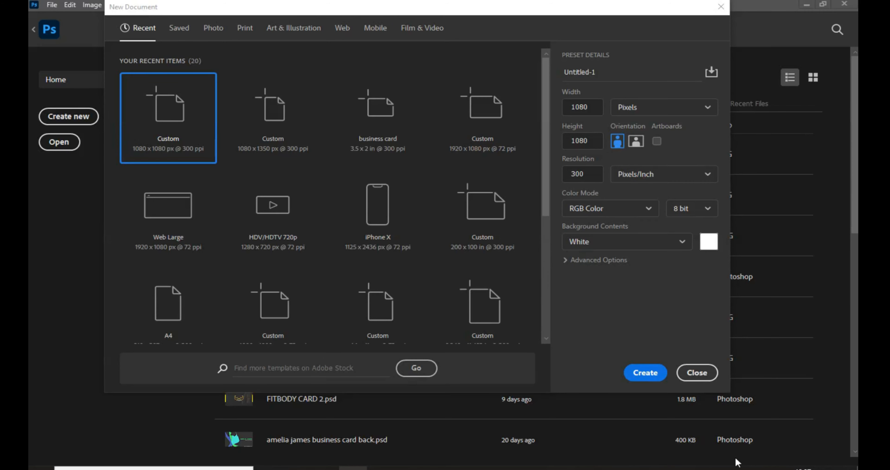
# Create a new 1080 x 1080 px document at 300 pixels/inch in RGB Color with a white background
pyautogui.click(648, 378)
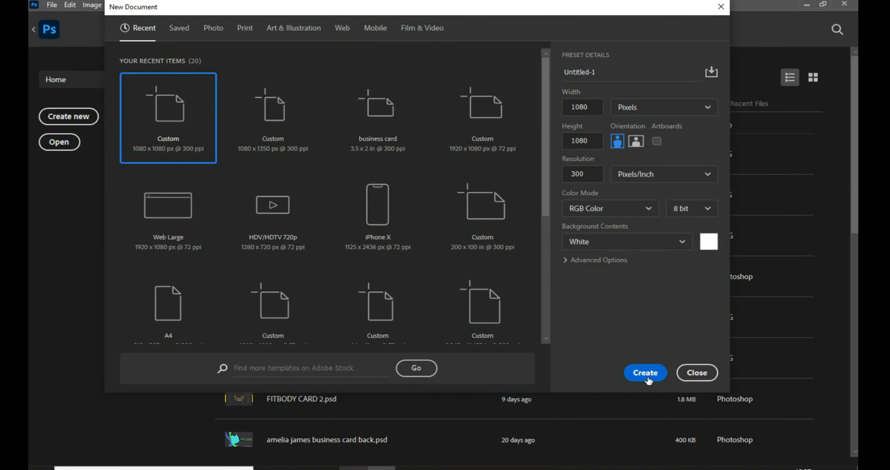
pyautogui.click(649, 379)
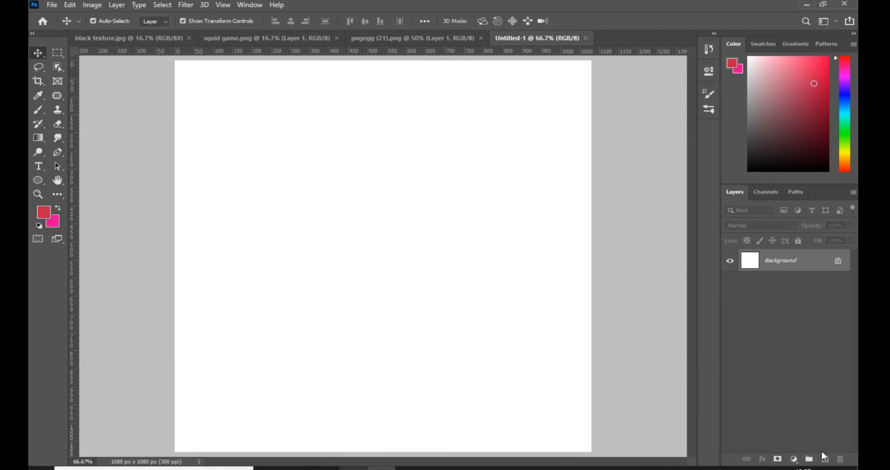
# Add a Gradient Fill layer over the background using a dark grey preset in Radial style
pyautogui.click(794, 459)
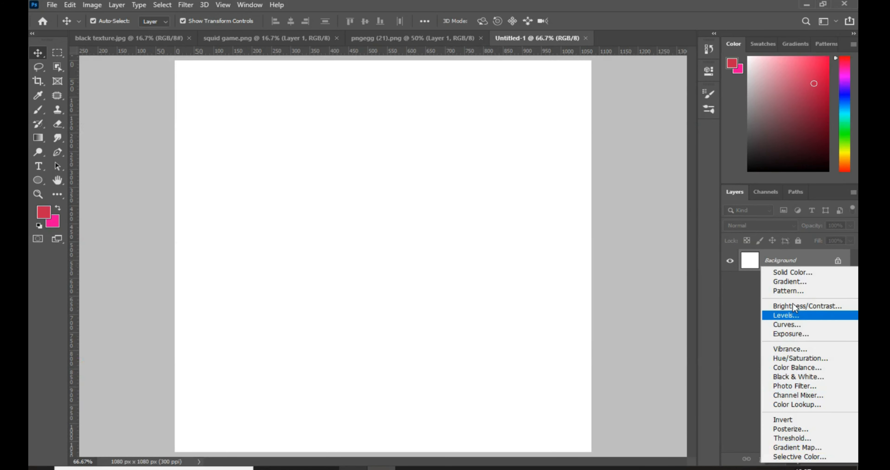
pyautogui.click(795, 282)
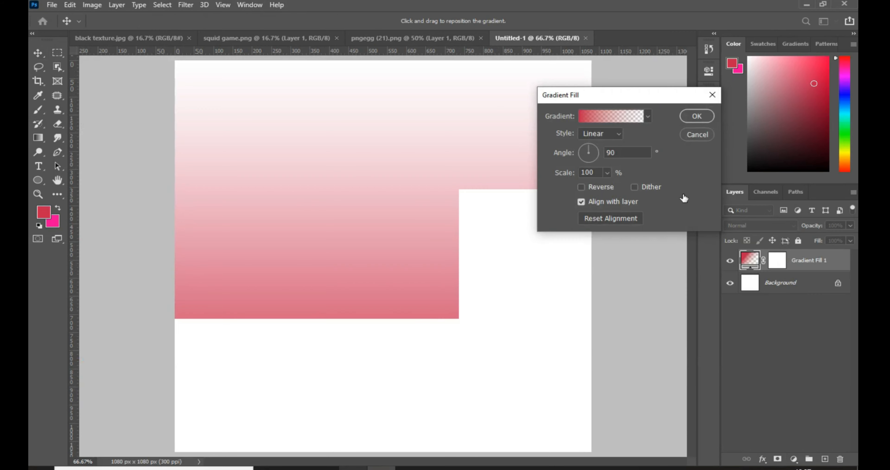
pyautogui.click(648, 117)
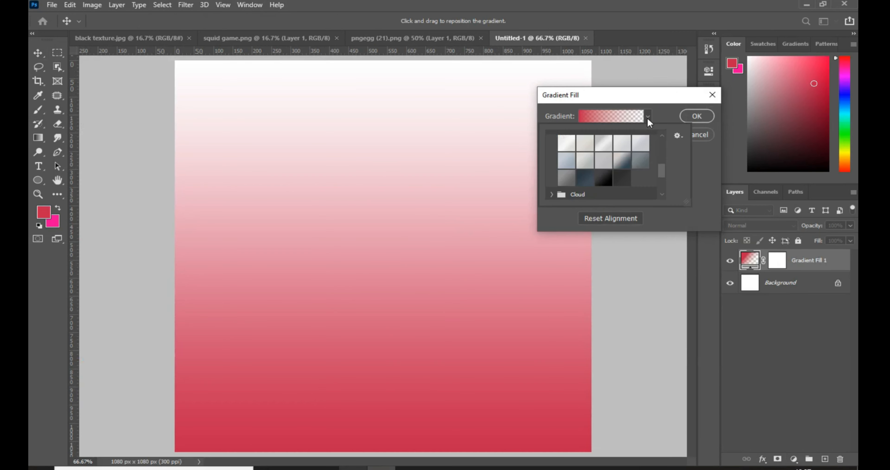
pyautogui.click(620, 184)
pyautogui.click(707, 177)
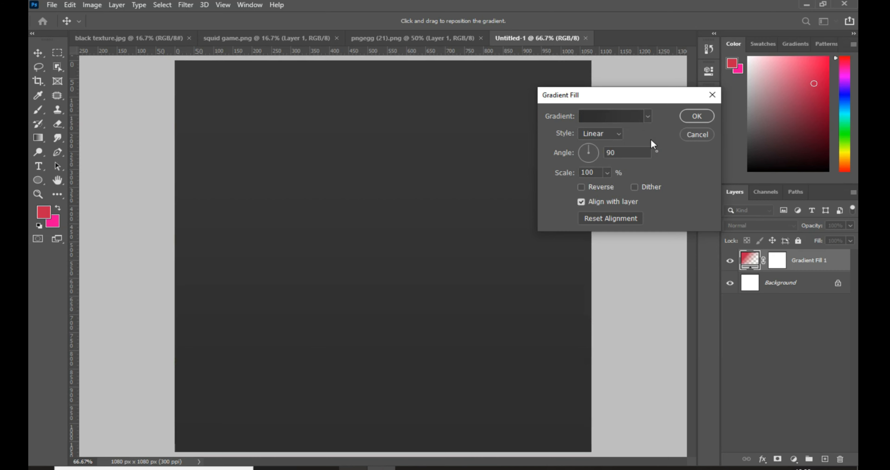
pyautogui.click(622, 134)
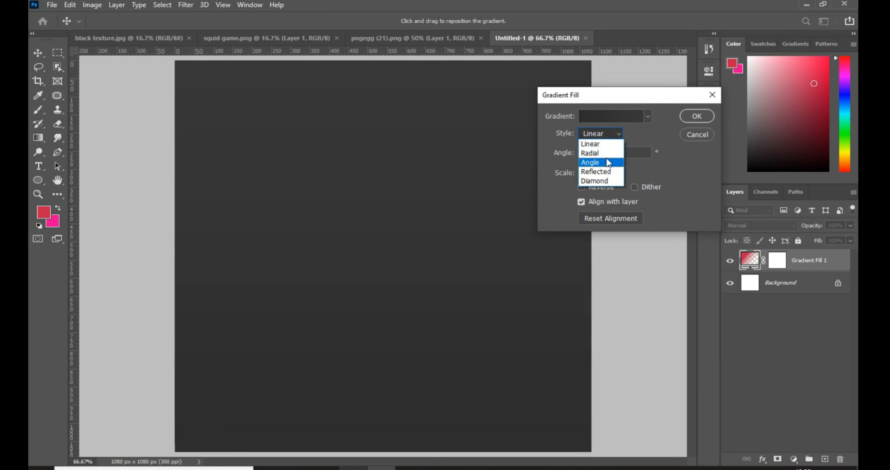
pyautogui.click(608, 152)
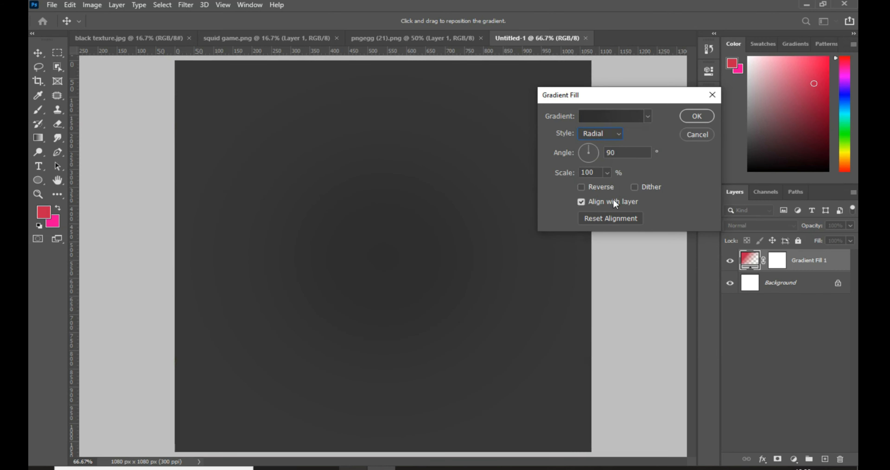
pyautogui.click(694, 117)
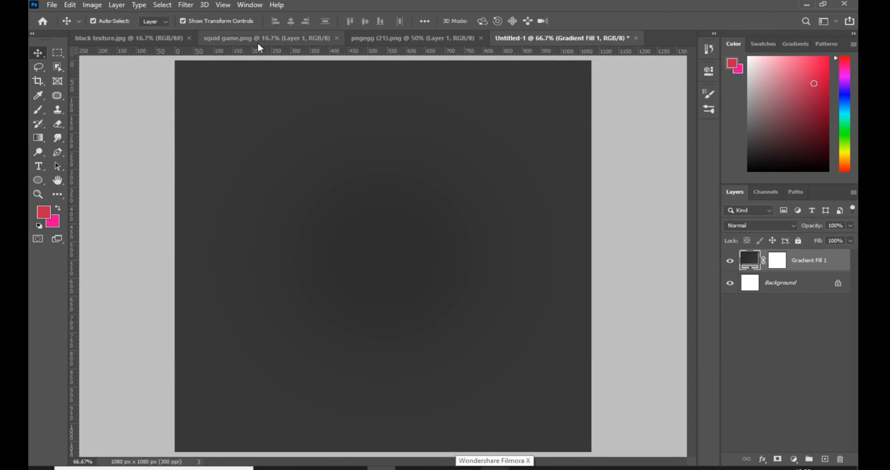
# Unlock the background layer of black texture.jpg and copy the texture into the Untitled-1 document, covering the whole canvas
pyautogui.click(145, 37)
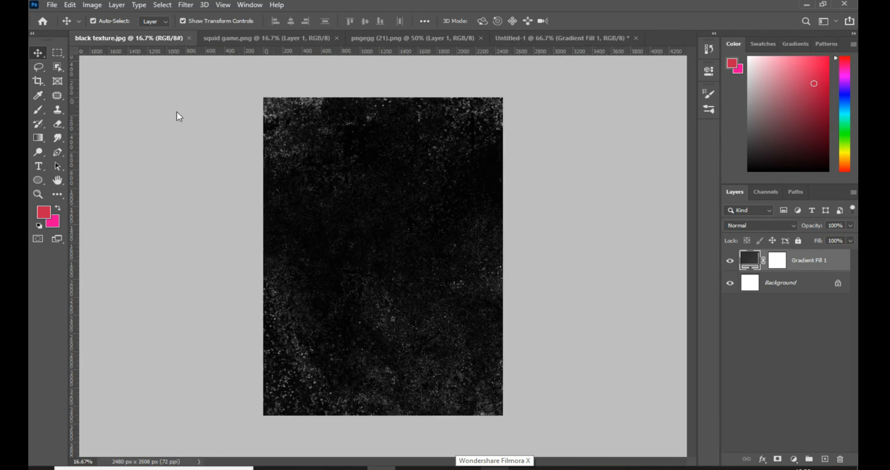
pyautogui.click(838, 260)
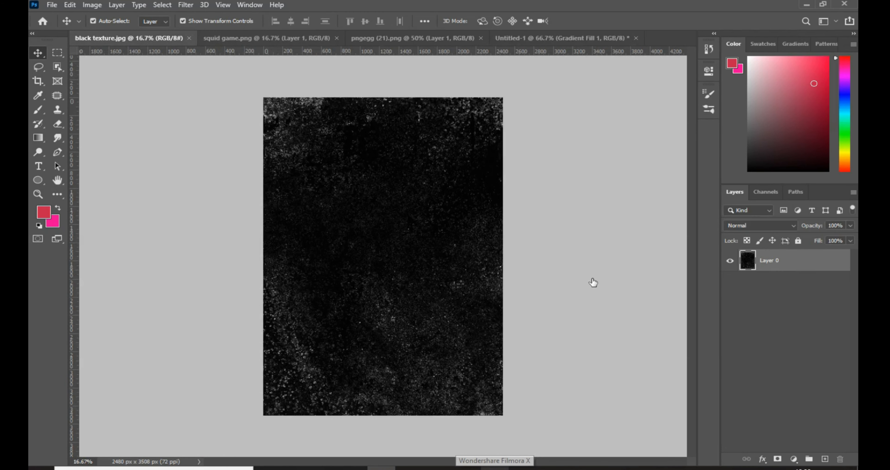
pyautogui.moveTo(422, 288); pyautogui.dragTo(427, 244)
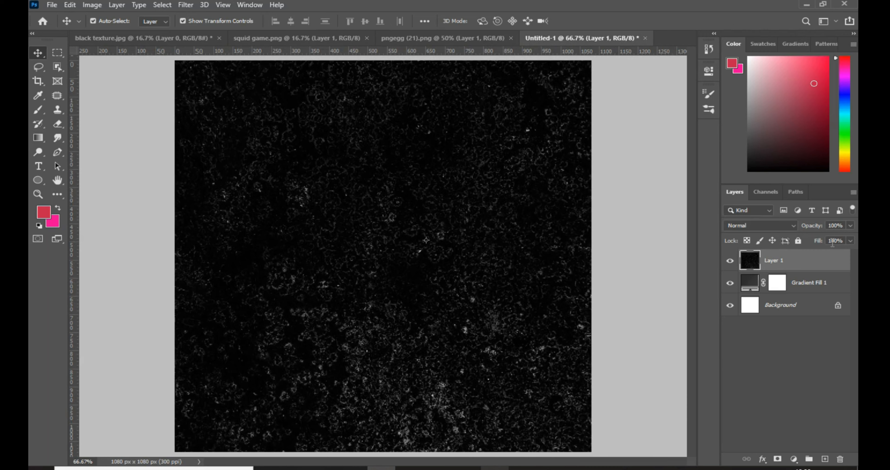
# Set the texture layer's fill to 58% and its blend mode to Screen, then deselect the layer
pyautogui.moveTo(822, 243); pyautogui.dragTo(798, 243)
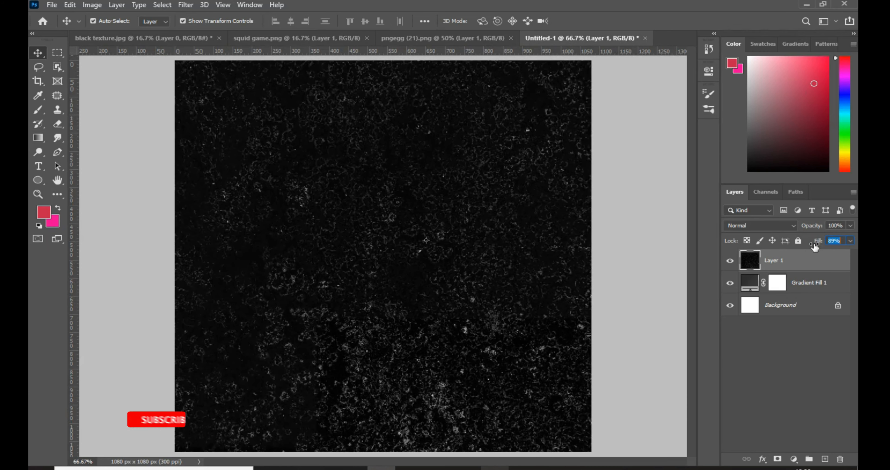
pyautogui.press('Return')
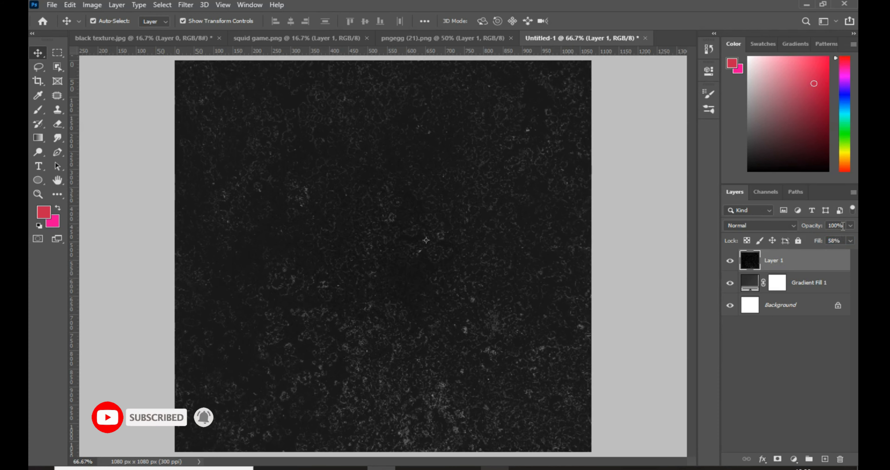
pyautogui.click(797, 225)
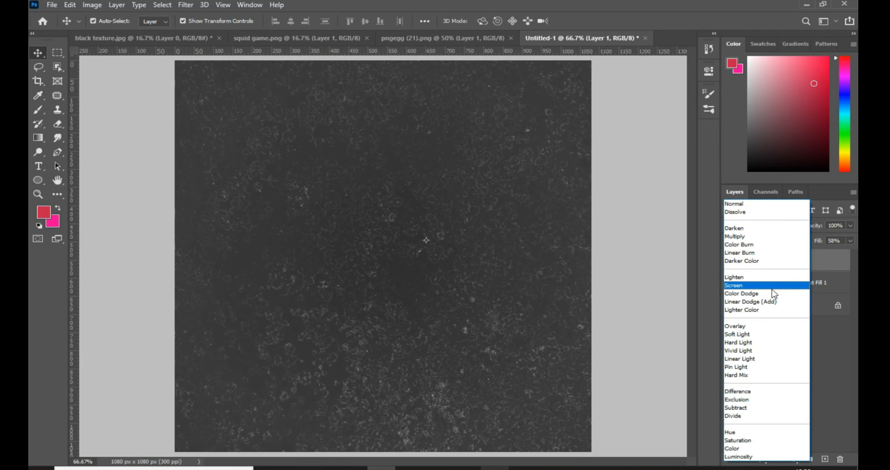
pyautogui.click(773, 288)
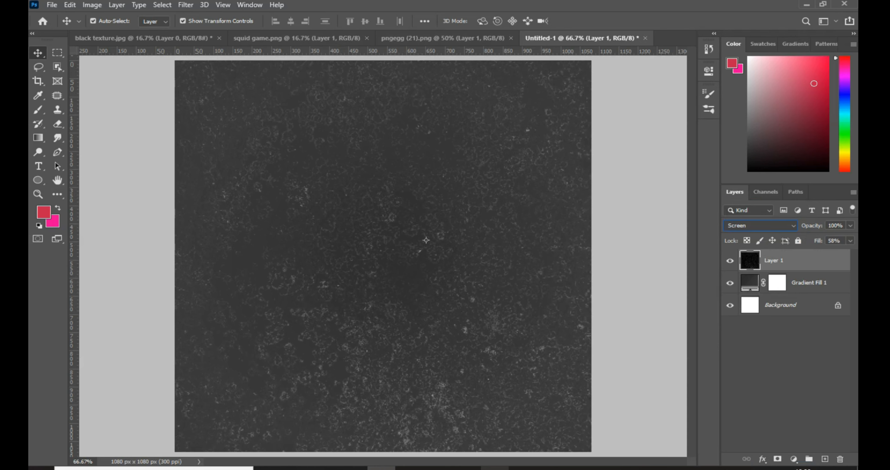
pyautogui.click(110, 129)
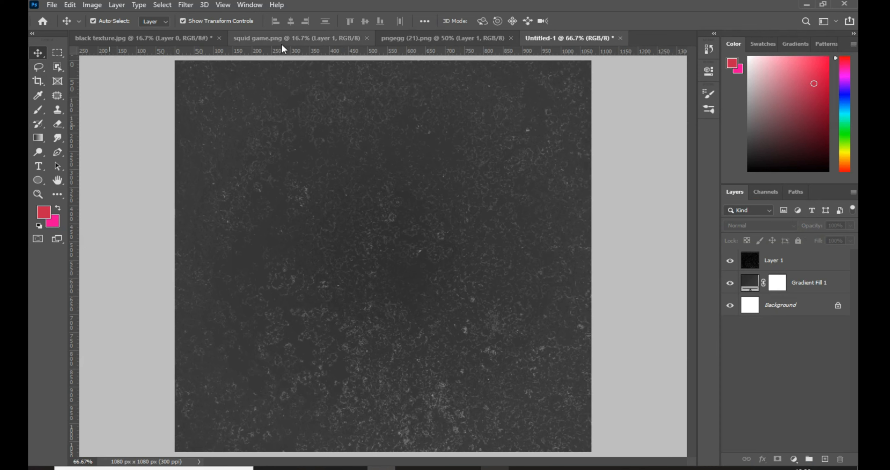
# Copy the hooded figure from squid game.png into Untitled-1 and scale it down to about 9.6%
pyautogui.click(296, 39)
pyautogui.moveTo(329, 248); pyautogui.dragTo(371, 218)
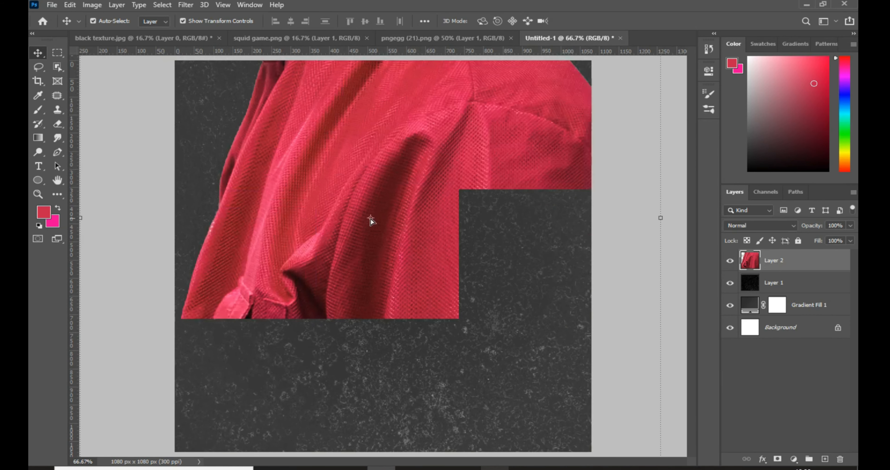
pyautogui.scroll(-1, 510, 258)
pyautogui.scroll(-9, 510, 259)
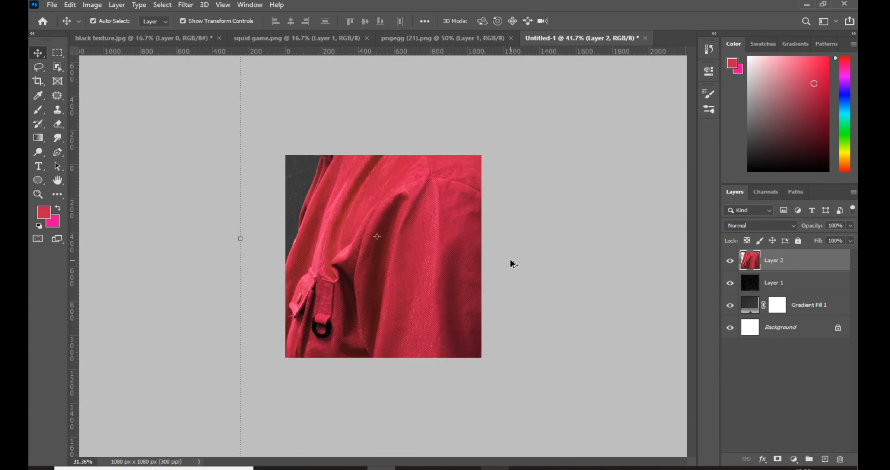
pyautogui.scroll(-5, 508, 300)
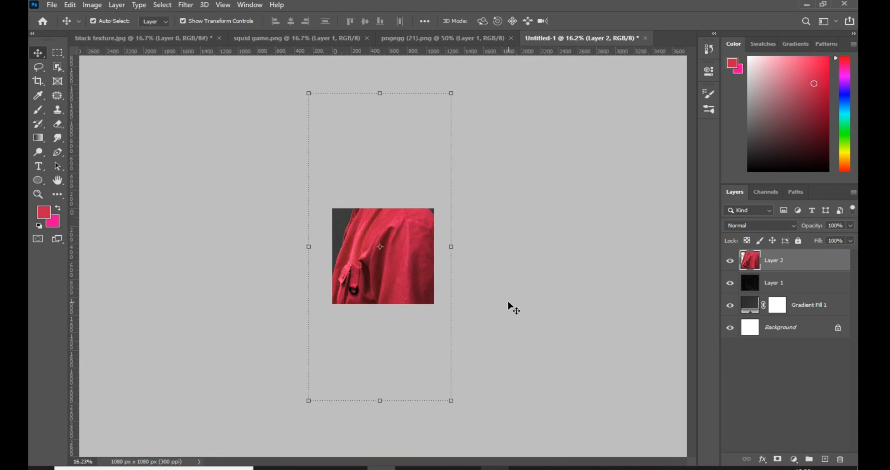
pyautogui.moveTo(445, 389); pyautogui.dragTo(382, 226)
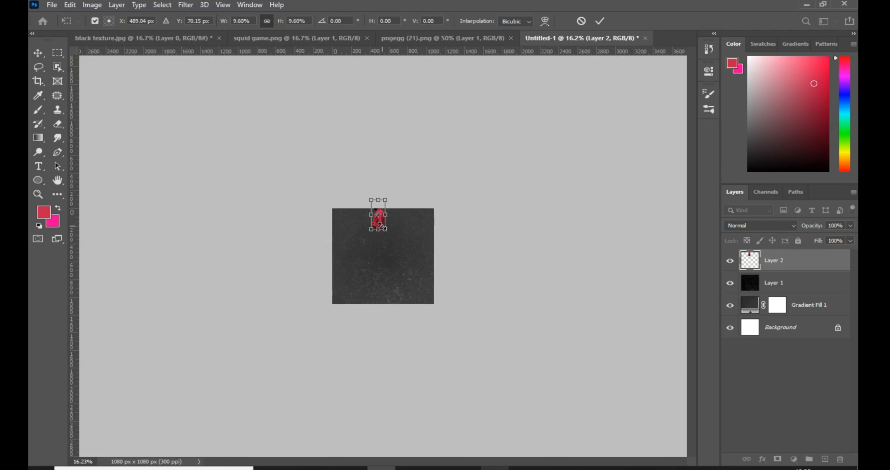
# Resize the hooded figure to about 28.7% and place it near the canvas centre with its base on the lower edge
pyautogui.scroll(2, 479, 276)
pyautogui.moveTo(379, 218); pyautogui.dragTo(394, 270)
pyautogui.scroll(3, 451, 285)
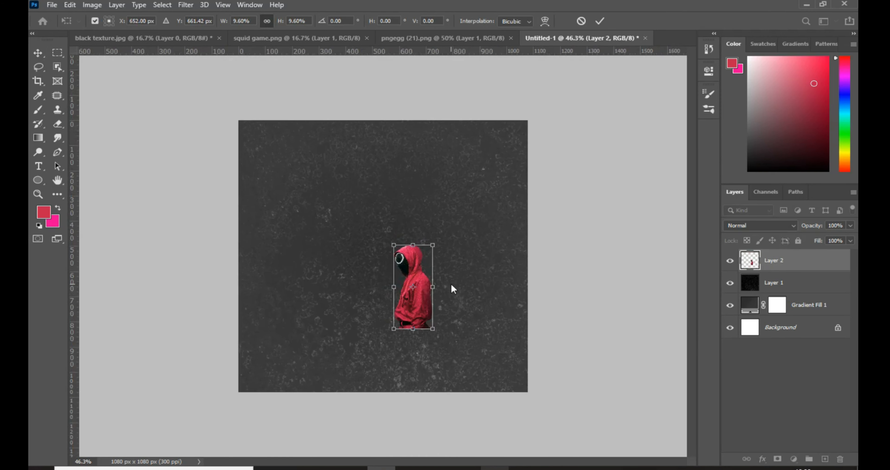
pyautogui.scroll(1, 491, 308)
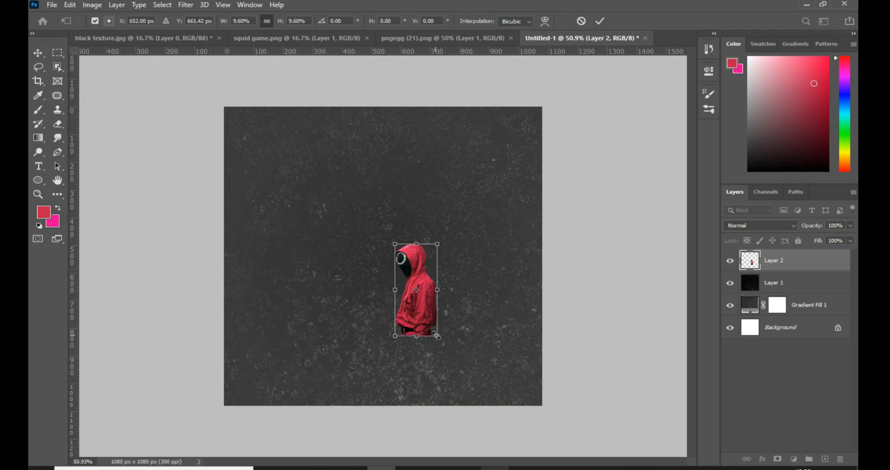
pyautogui.moveTo(436, 335); pyautogui.dragTo(461, 386)
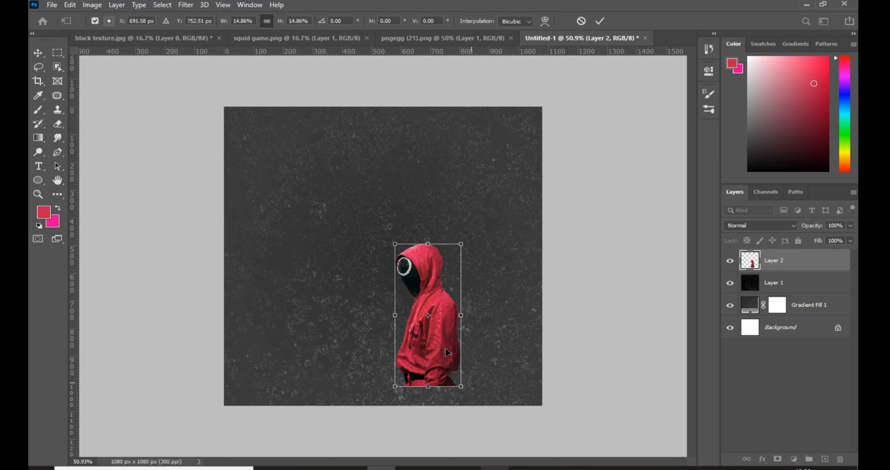
pyautogui.moveTo(443, 335); pyautogui.dragTo(539, 414)
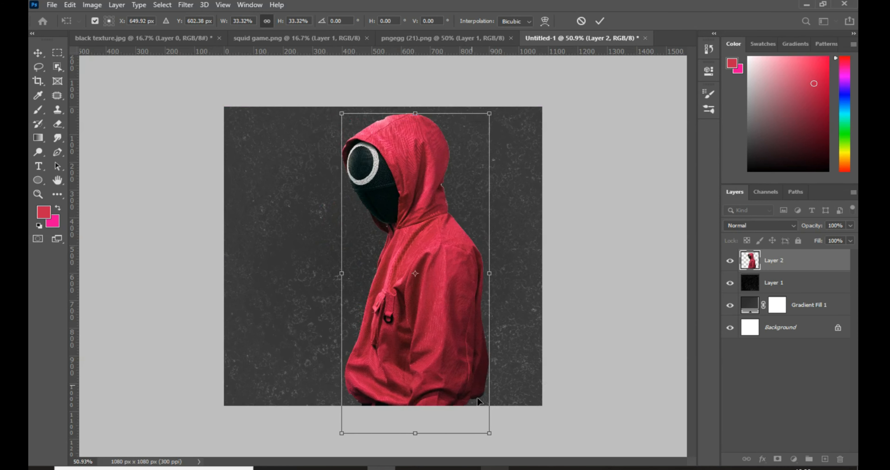
pyautogui.moveTo(488, 429); pyautogui.dragTo(469, 390)
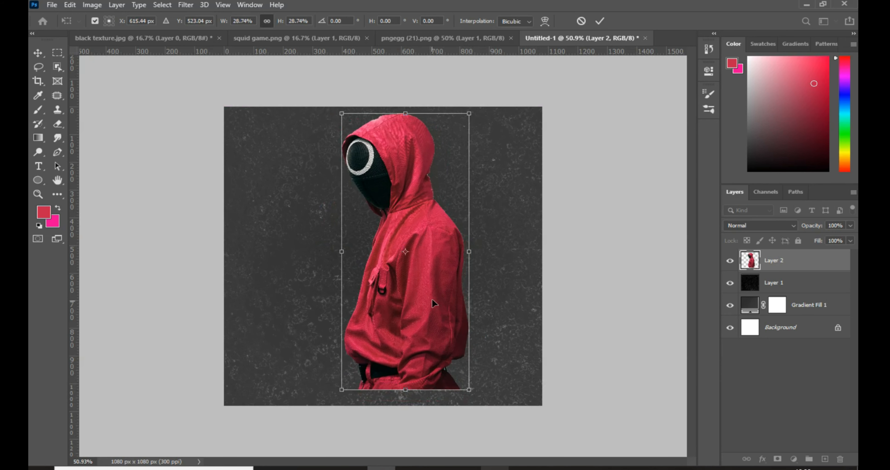
pyautogui.moveTo(432, 297); pyautogui.dragTo(403, 317)
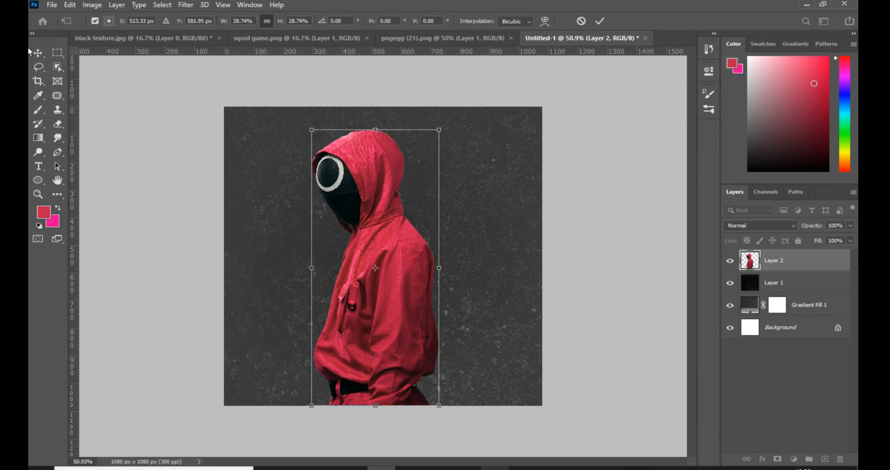
pyautogui.press('Return')
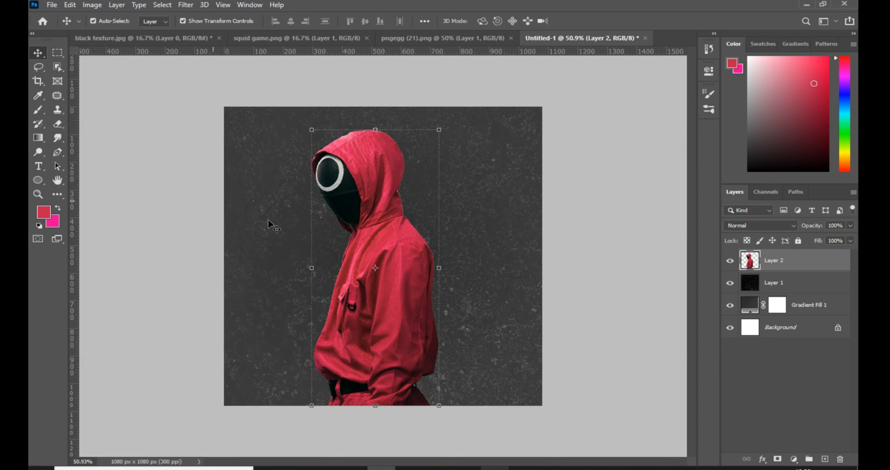
# Shift the hooded figure slightly to the right and lock its layer
pyautogui.click(565, 219)
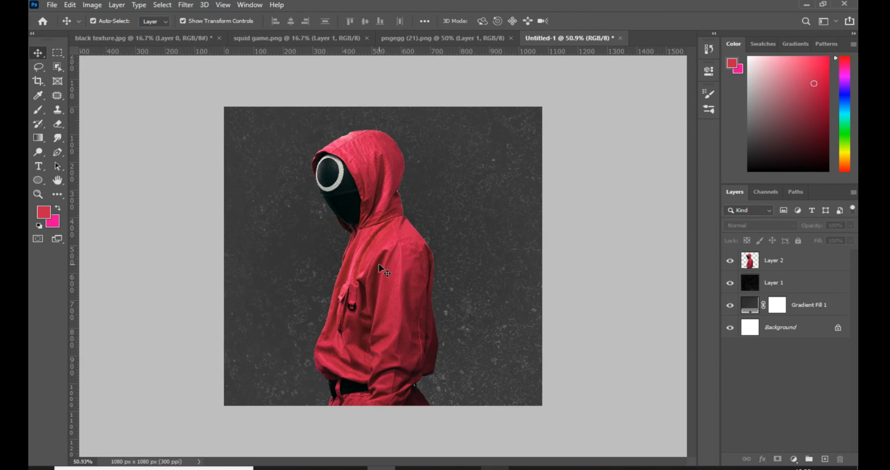
pyautogui.moveTo(378, 263); pyautogui.dragTo(386, 266)
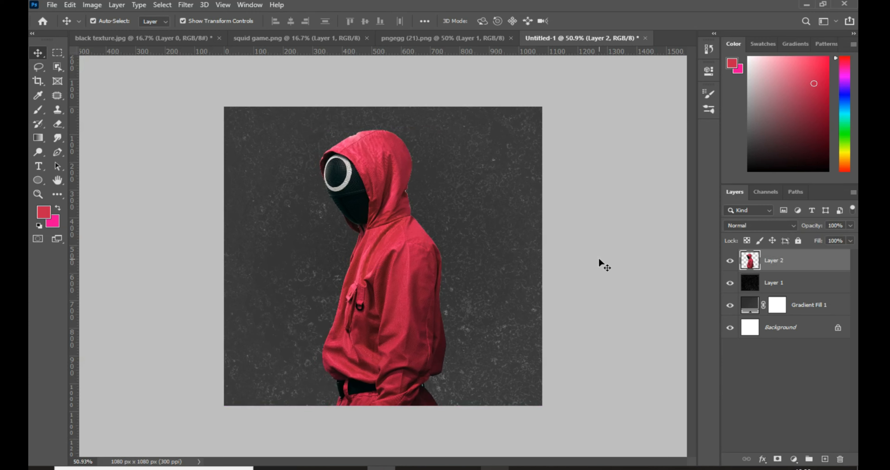
pyautogui.click(599, 257)
pyautogui.click(794, 265)
pyautogui.click(797, 240)
pyautogui.click(204, 188)
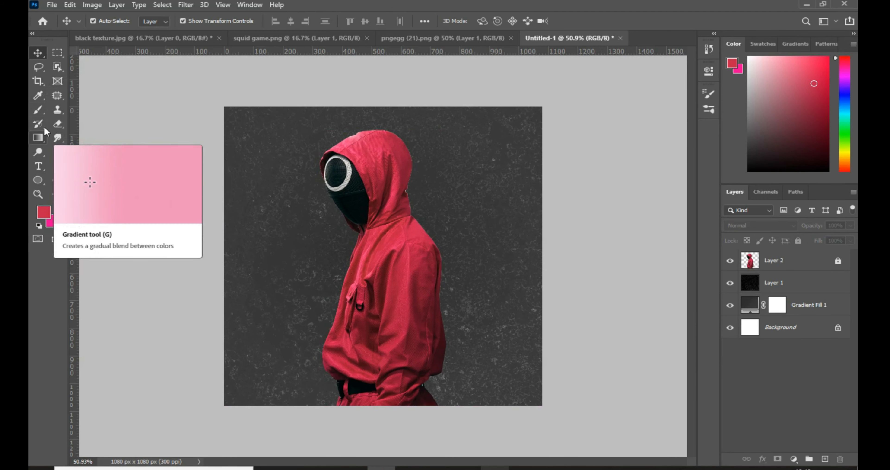
# Add a new layer above the hooded figure and choose the splatter brush preset at 2500 px
pyautogui.click(827, 459)
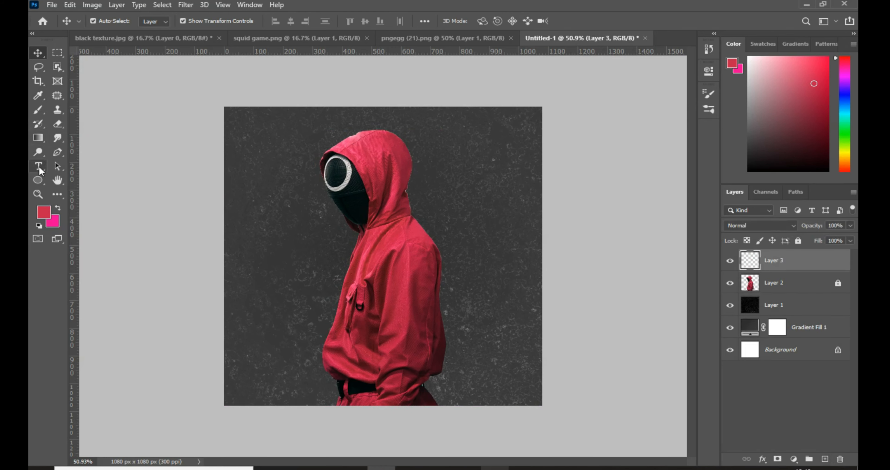
pyautogui.click(44, 111)
pyautogui.click(74, 110)
pyautogui.click(45, 112)
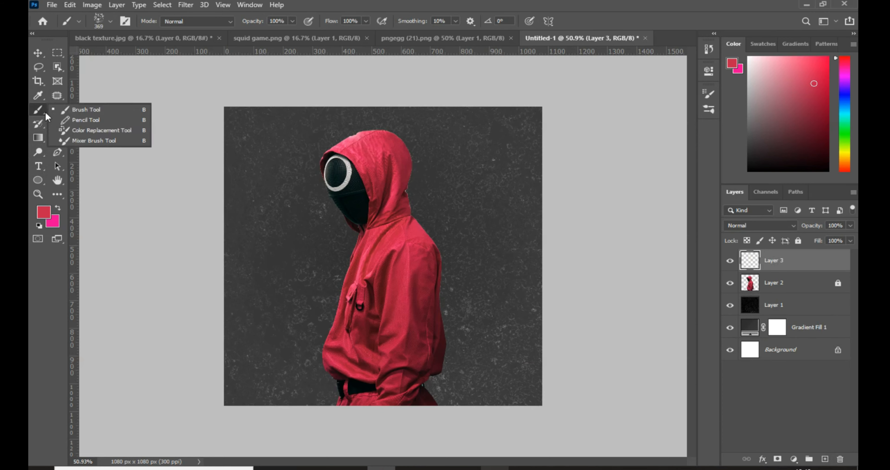
pyautogui.click(76, 110)
pyautogui.click(110, 21)
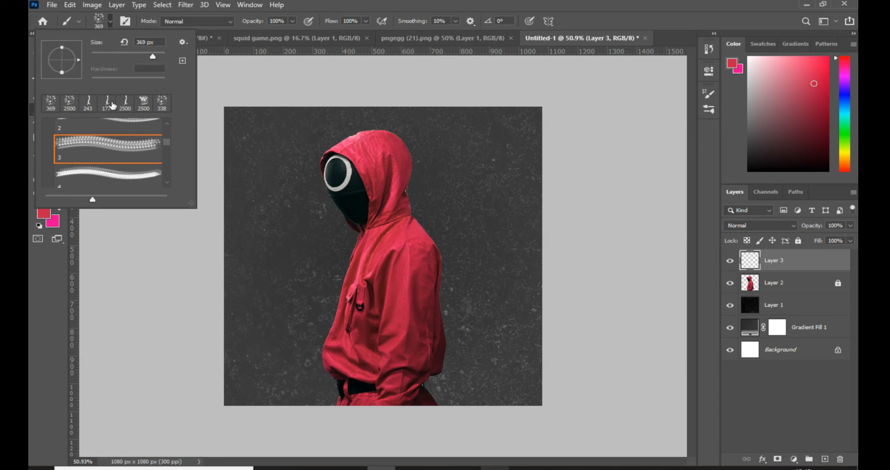
pyautogui.click(69, 101)
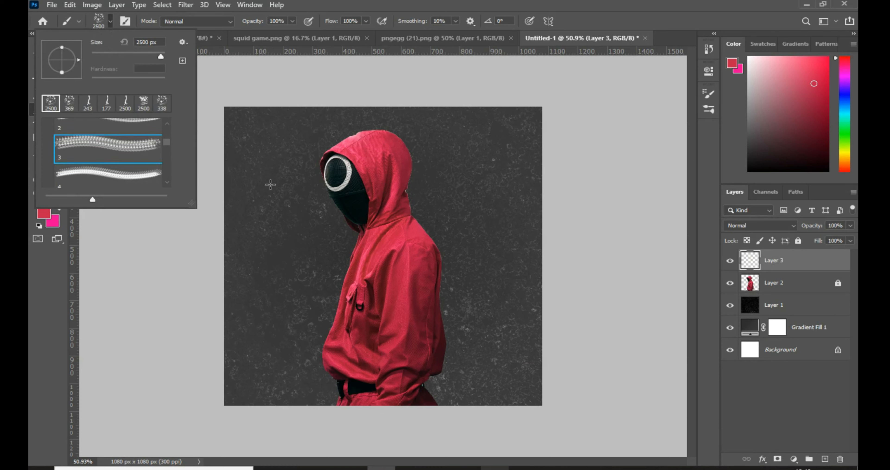
pyautogui.scroll(2, 124, 146)
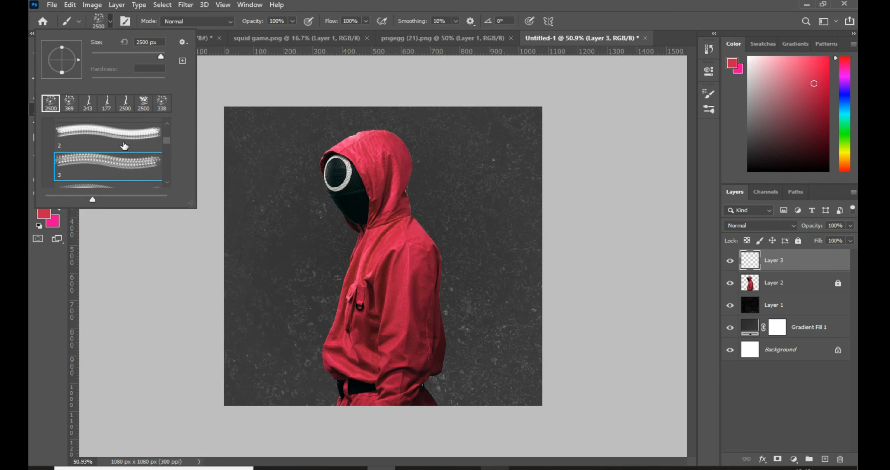
# Stamp red paint splatters across the canvas and move their layer beneath the hooded figure
pyautogui.click(329, 257)
pyautogui.click(330, 257)
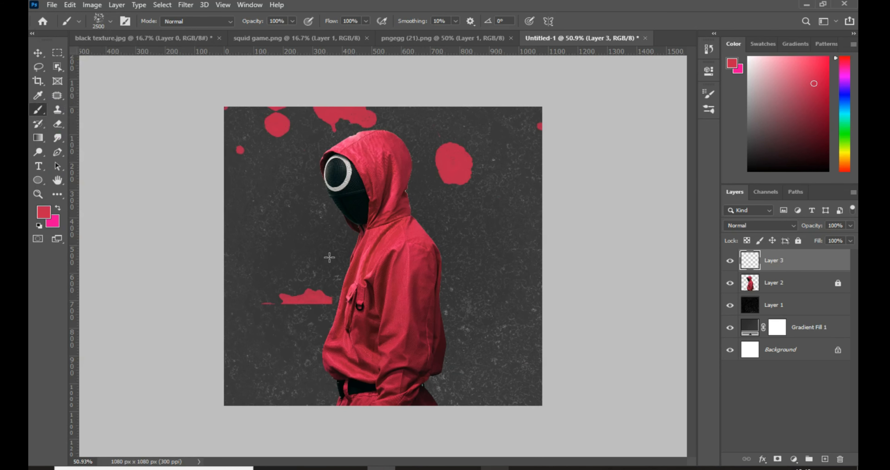
pyautogui.click(333, 261)
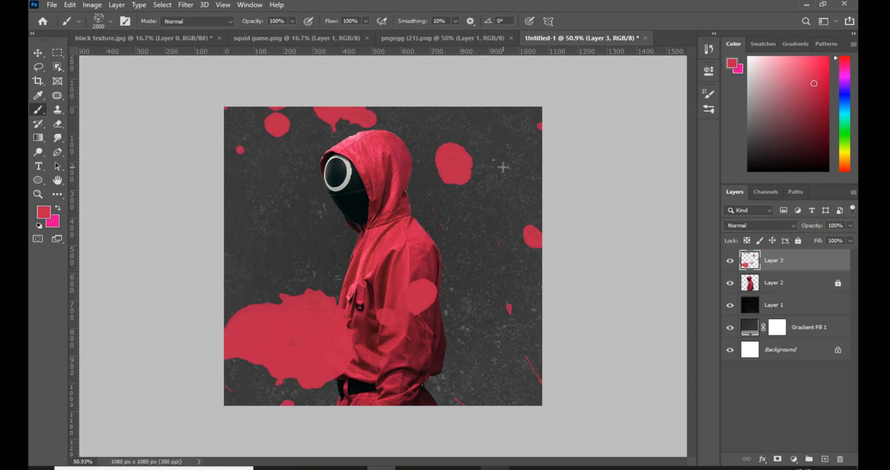
pyautogui.click(491, 192)
pyautogui.click(493, 193)
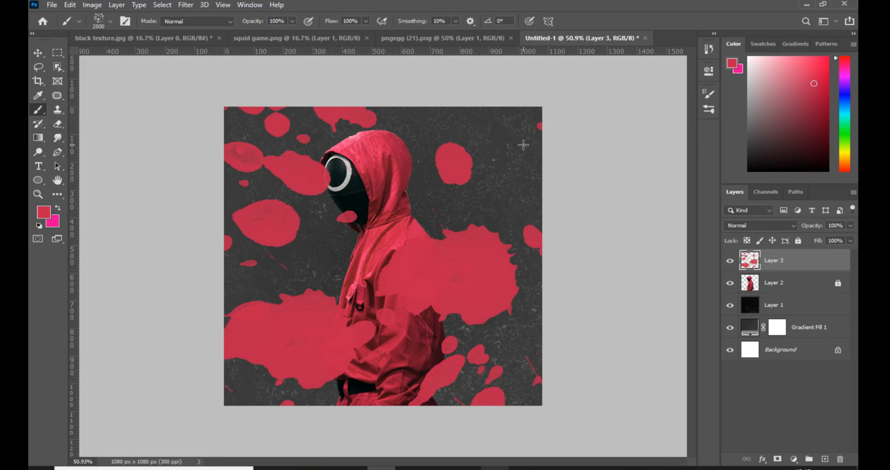
pyautogui.click(39, 54)
pyautogui.moveTo(779, 265); pyautogui.dragTo(795, 290)
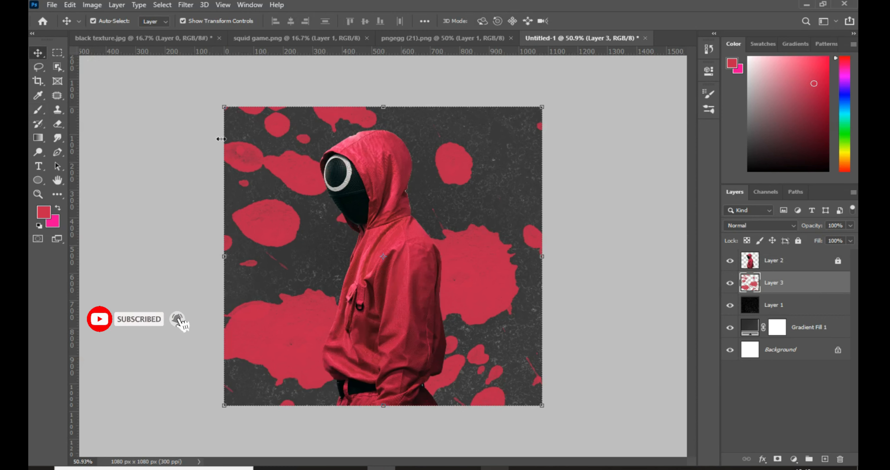
# Add the white text SQUID in Roboto Bold at 46 pt behind the hooded figure
pyautogui.rightClick(38, 167)
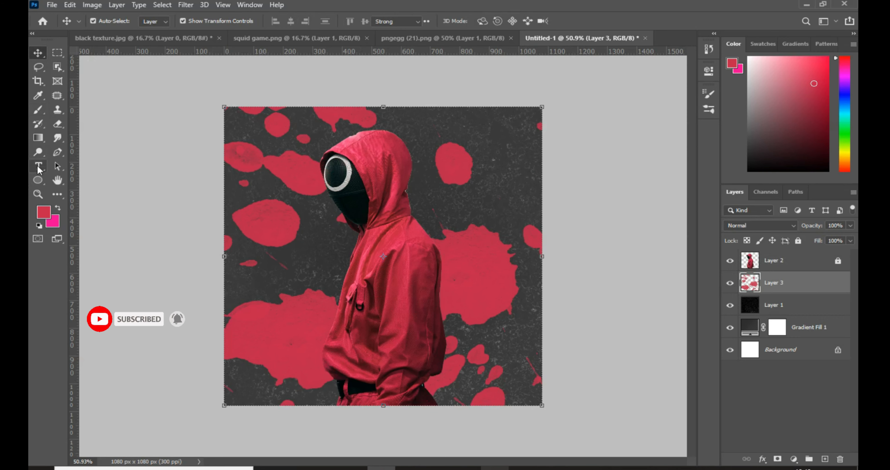
pyautogui.click(74, 165)
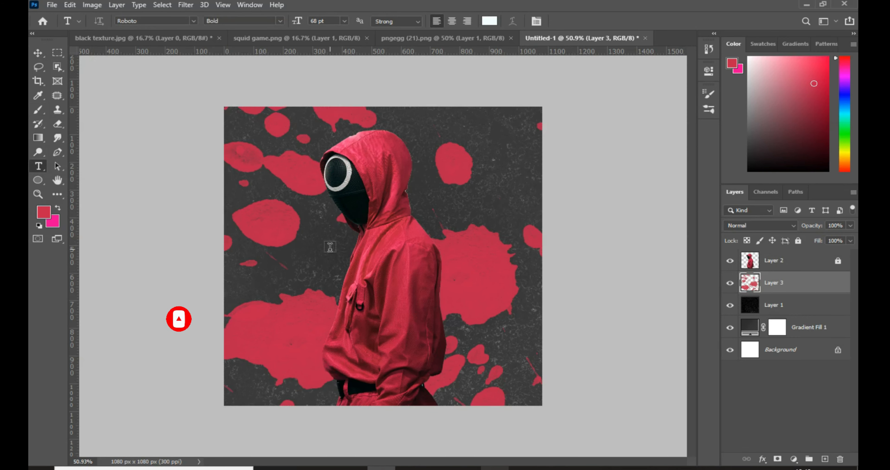
pyautogui.click(330, 247)
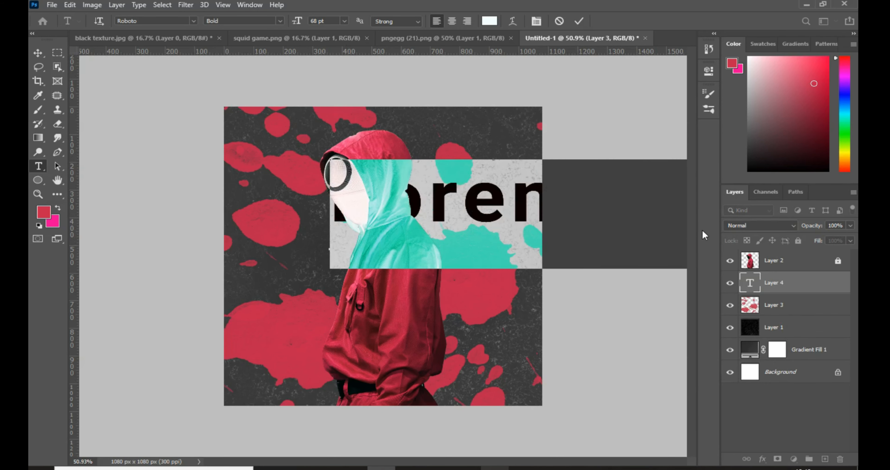
pyautogui.write('em')
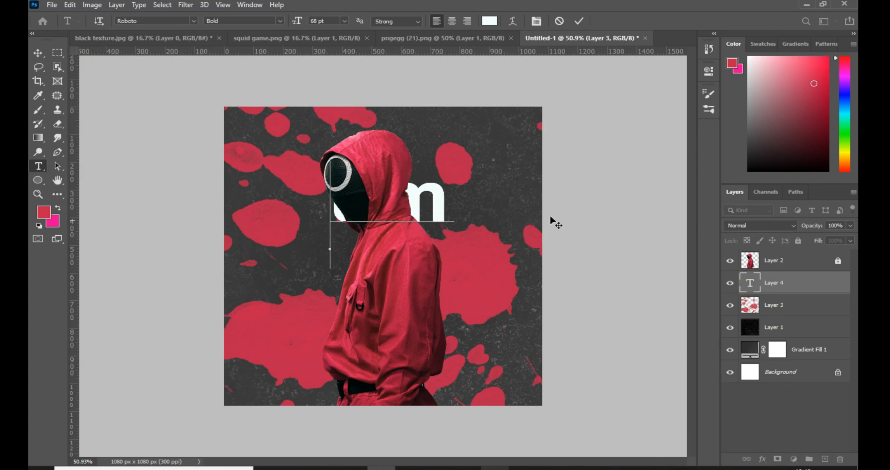
pyautogui.hotkey('ctrl', 'a')
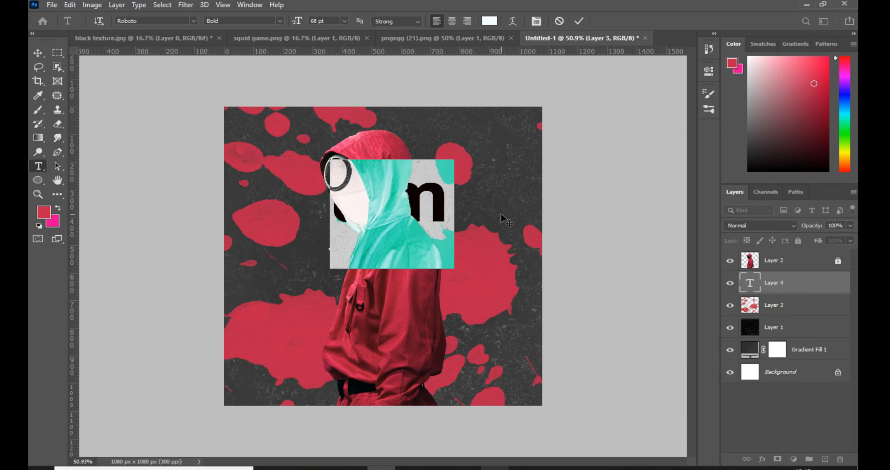
pyautogui.hotkey('ctrl', 'h')
pyautogui.press('BackSpace')
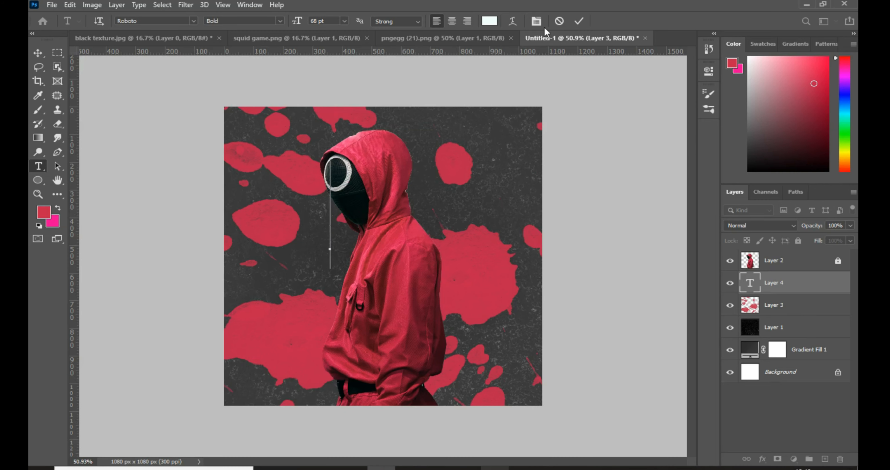
pyautogui.click(537, 22)
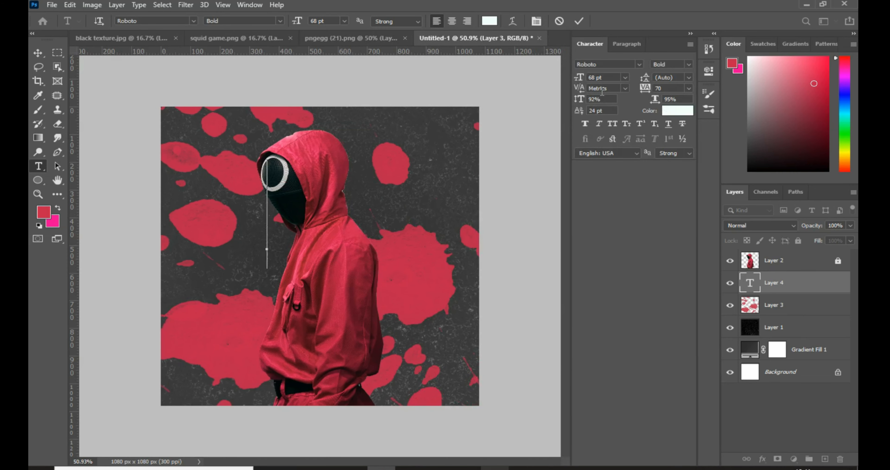
pyautogui.moveTo(583, 83); pyautogui.dragTo(569, 84)
pyautogui.write('S')
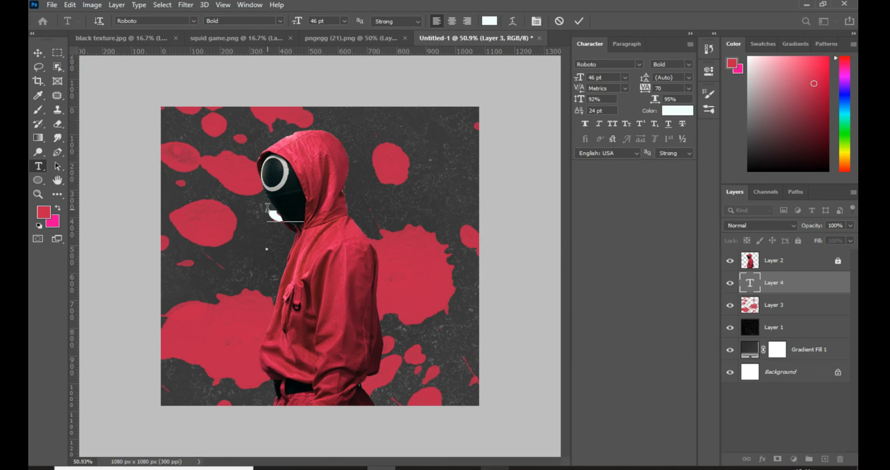
pyautogui.write('QUID')
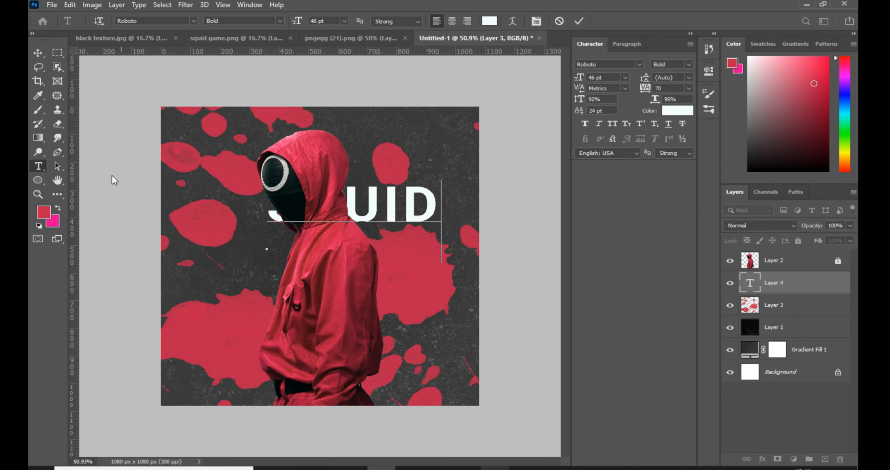
# Try to change the SQUID text's colour to a bright red and commit the text
pyautogui.click(816, 84)
pyautogui.moveTo(816, 84)
pyautogui.mouseDown()
pyautogui.moveTo(809, 61)
pyautogui.moveTo(814, 81)
pyautogui.mouseUp()
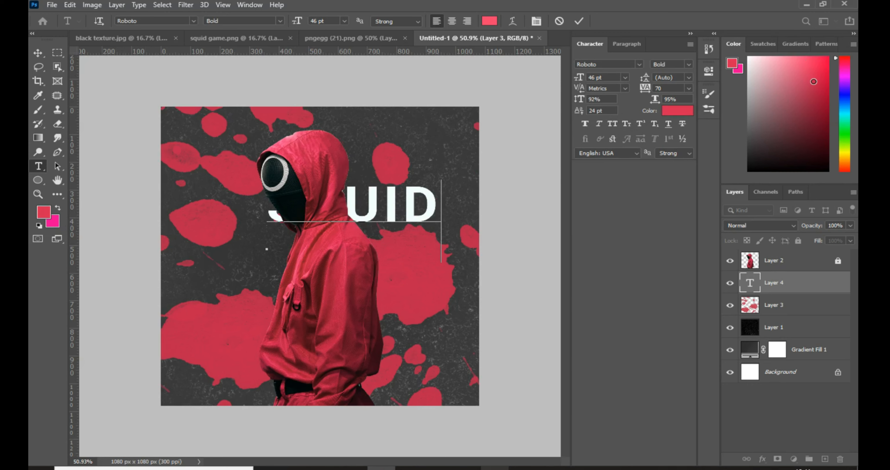
pyautogui.click(844, 71)
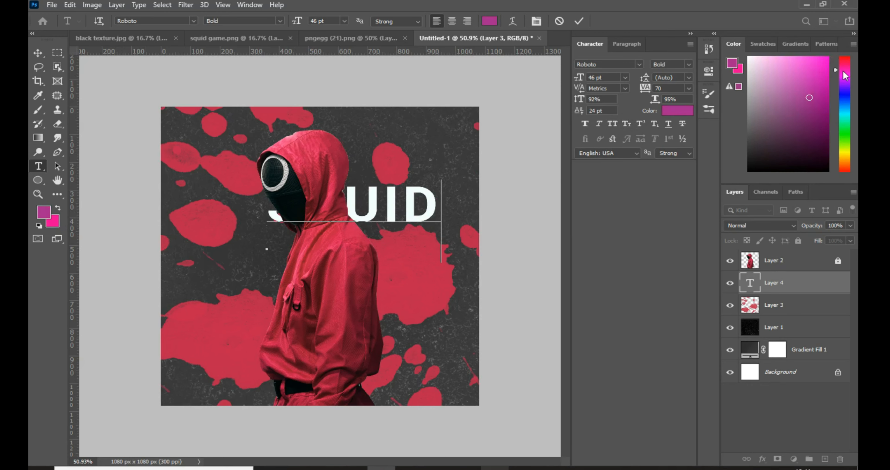
pyautogui.click(846, 66)
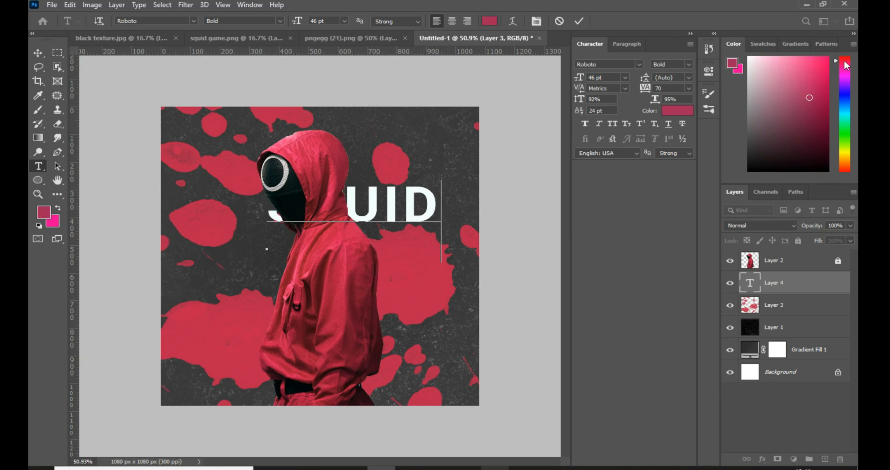
pyautogui.moveTo(847, 65); pyautogui.dragTo(847, 59)
pyautogui.moveTo(811, 96); pyautogui.dragTo(806, 72)
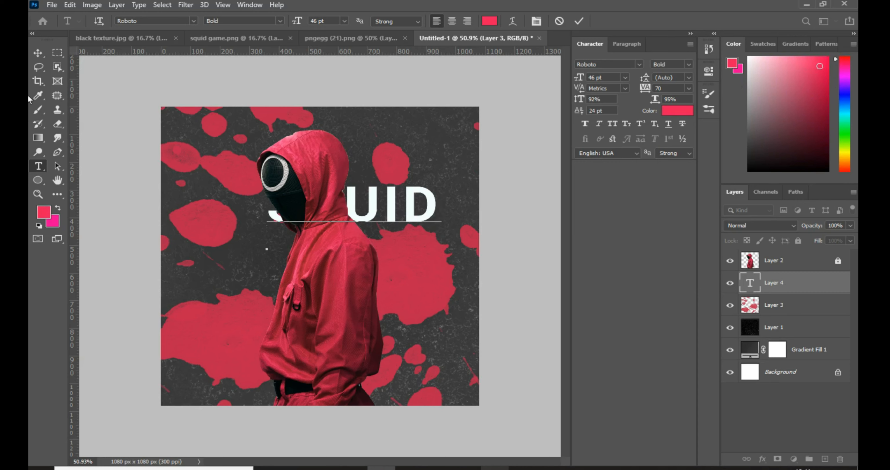
pyautogui.click(46, 51)
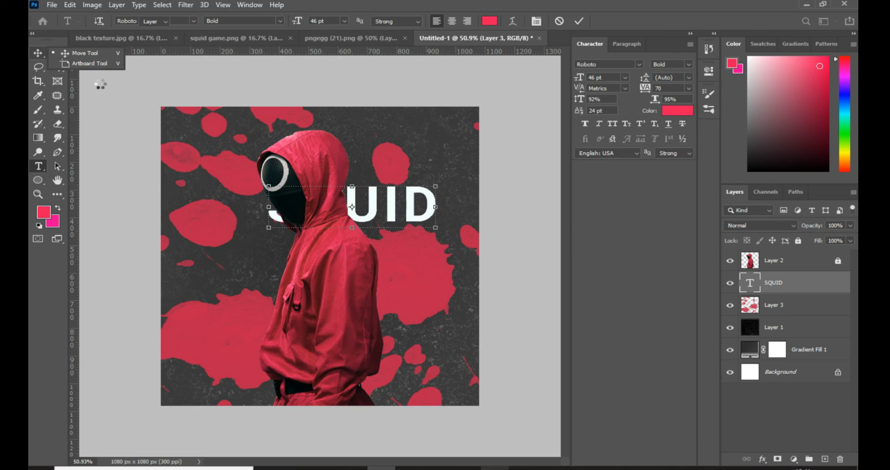
# Recolour the SQUID text light red and move it down to the right, over the splatter
pyautogui.click(39, 166)
pyautogui.click(42, 166)
pyautogui.click(104, 166)
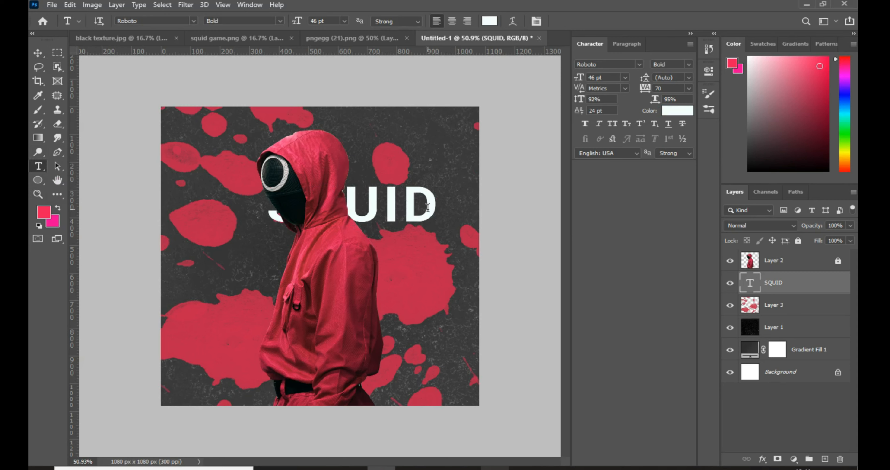
pyautogui.moveTo(431, 209); pyautogui.dragTo(178, 210)
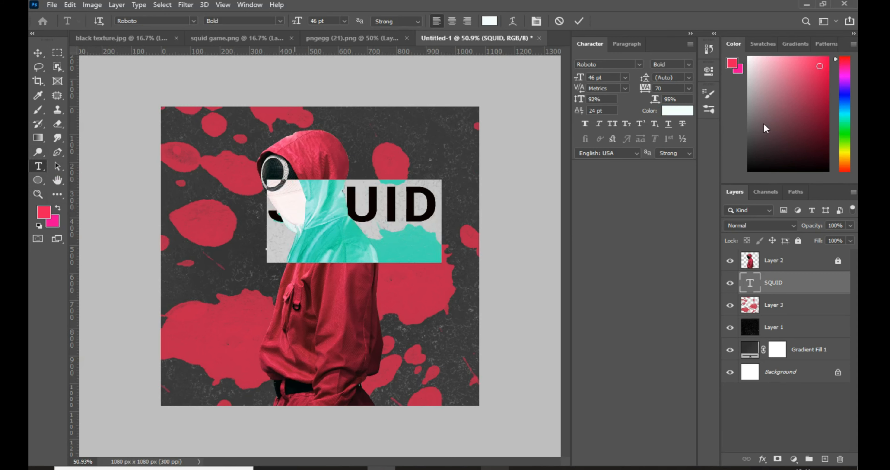
pyautogui.moveTo(811, 79); pyautogui.dragTo(813, 64)
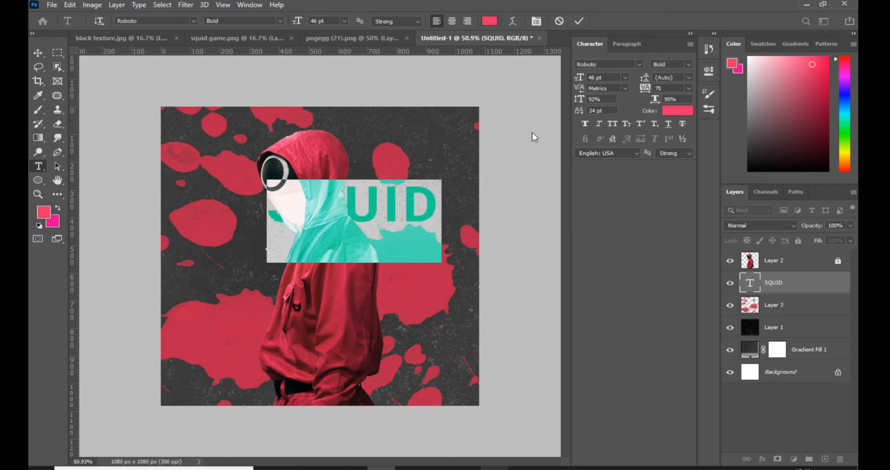
pyautogui.click(38, 53)
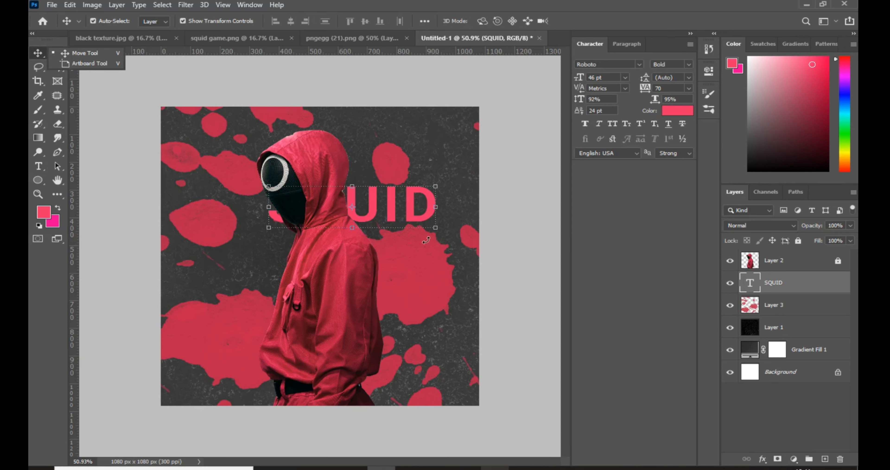
pyautogui.moveTo(435, 230); pyautogui.dragTo(512, 275)
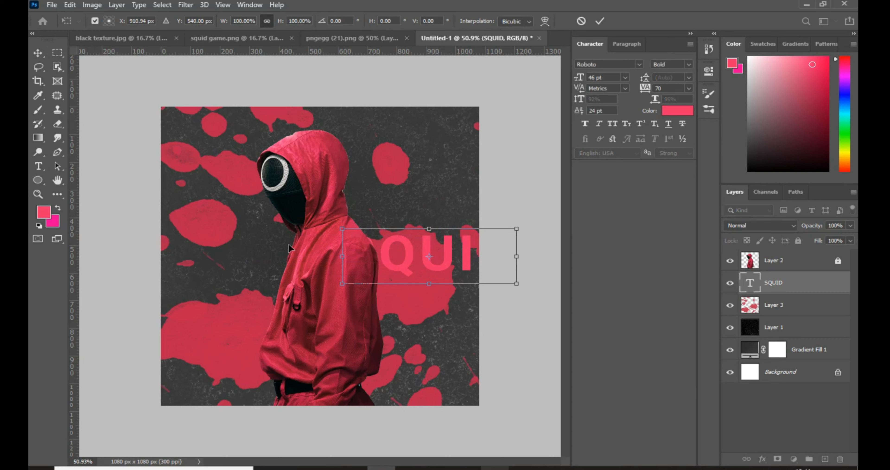
# Select the whole SQUID text again and recolour it hot pink
pyautogui.rightClick(38, 166)
pyautogui.click(62, 165)
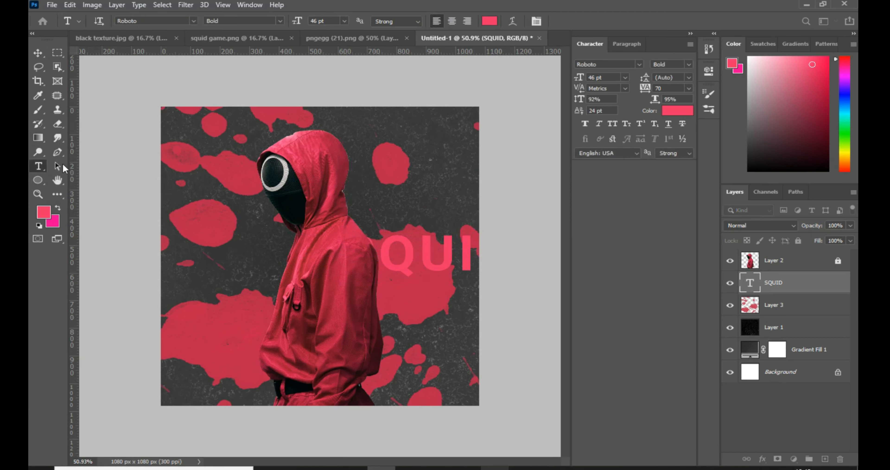
pyautogui.rightClick(35, 167)
pyautogui.click(76, 167)
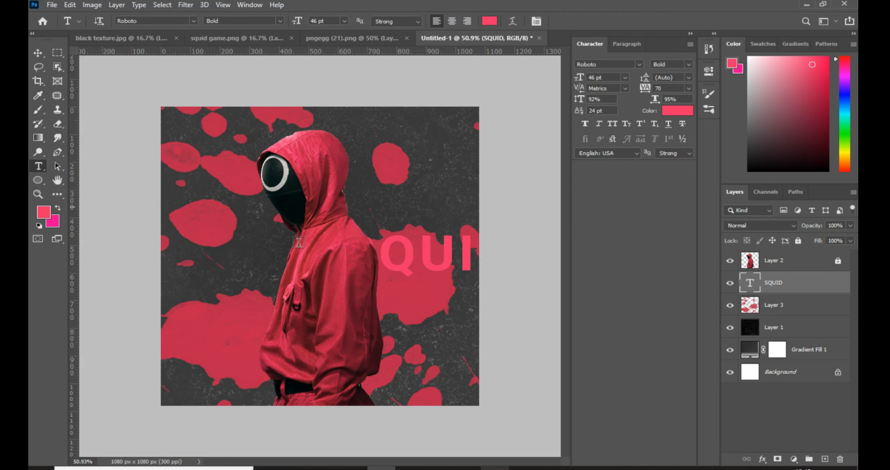
pyautogui.moveTo(480, 251); pyautogui.dragTo(78, 238)
pyautogui.moveTo(516, 258); pyautogui.dragTo(316, 198)
pyautogui.moveTo(803, 82); pyautogui.dragTo(821, 62)
pyautogui.click(843, 74)
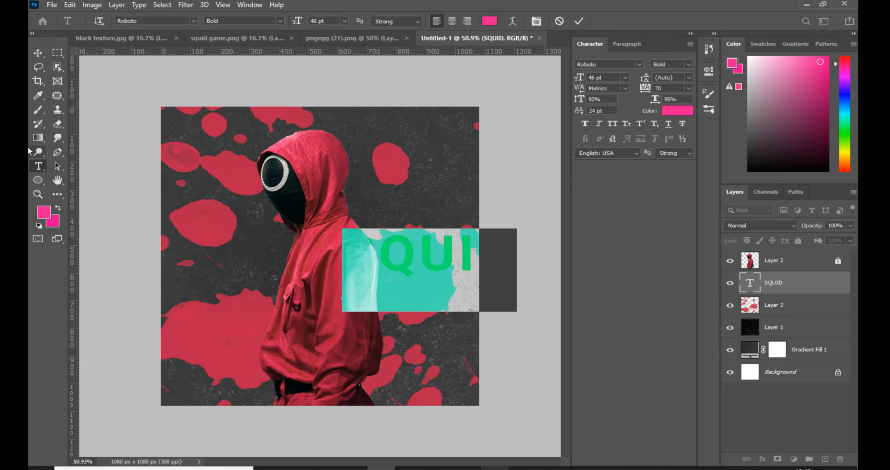
# Move the SQUID text left so the whole word lies inside the canvas, centred at about X 669, Y 556 px
pyautogui.click(44, 54)
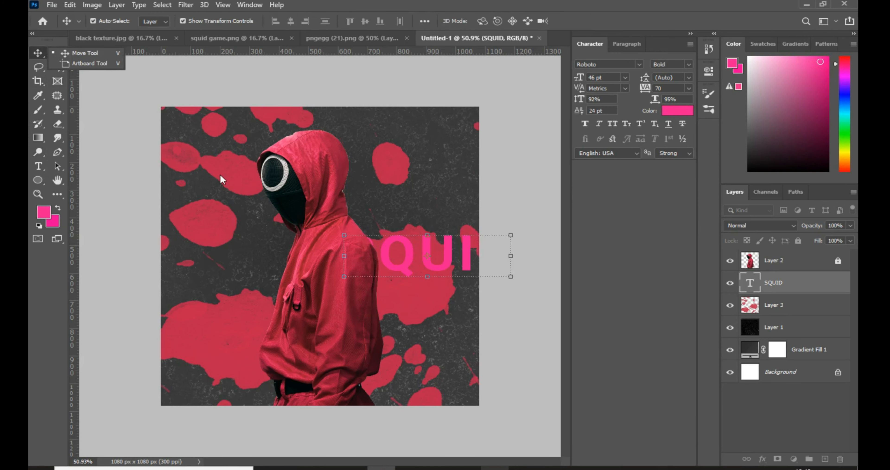
pyautogui.click(508, 277)
pyautogui.moveTo(466, 258); pyautogui.dragTo(396, 263)
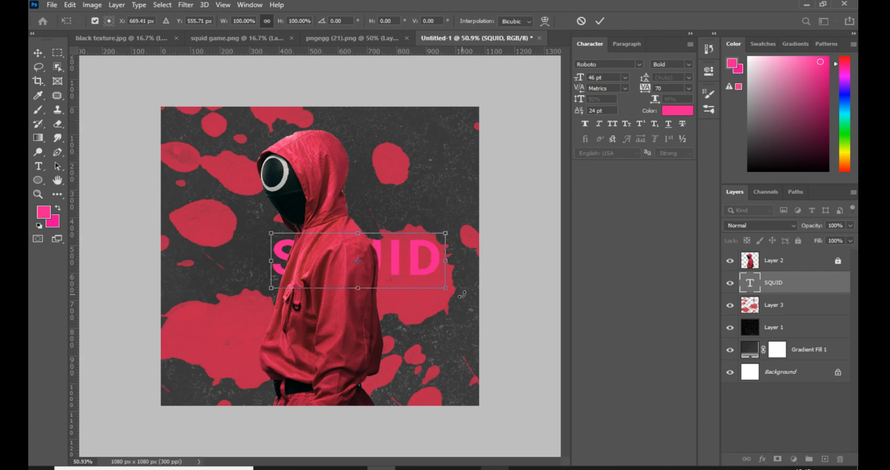
# Rotate the SQUID text to -90°, enlarge it to about 138% and move it towards the canvas's left edge
pyautogui.moveTo(450, 295); pyautogui.dragTo(413, 137)
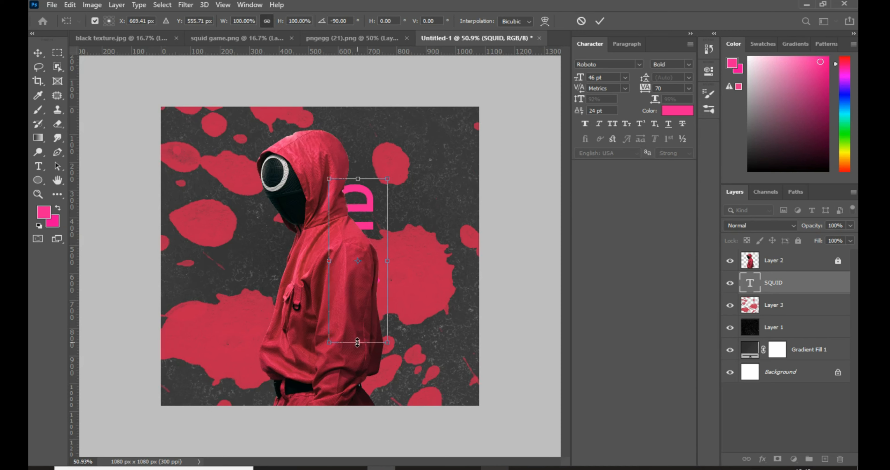
pyautogui.moveTo(358, 342); pyautogui.dragTo(358, 406)
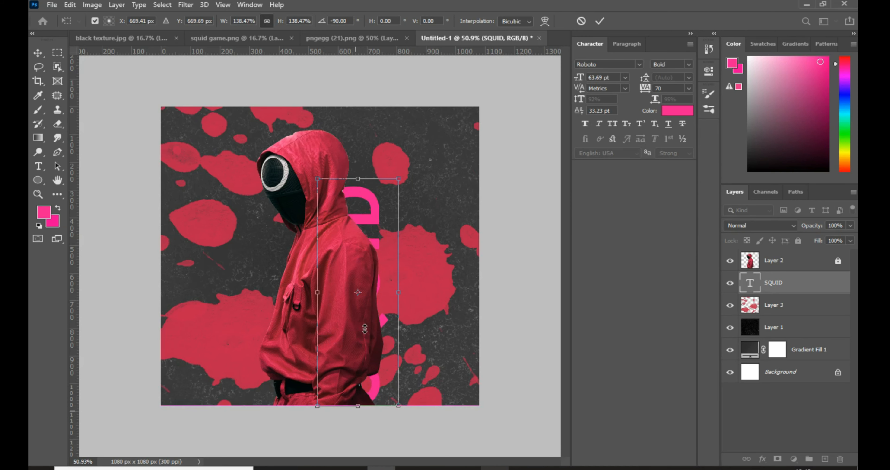
pyautogui.moveTo(373, 325); pyautogui.dragTo(217, 300)
# Scale the vertical SQUID text to about 194% so it spans the canvas height along the left edge, centred at Y 540 px, and commit
pyautogui.moveTo(201, 153); pyautogui.dragTo(205, 91)
pyautogui.moveTo(200, 385); pyautogui.dragTo(199, 411)
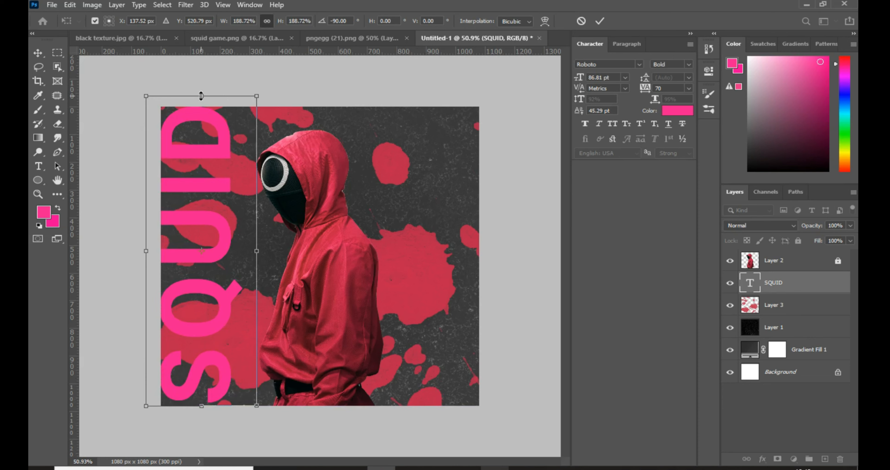
pyautogui.moveTo(201, 95); pyautogui.dragTo(204, 176)
pyautogui.moveTo(201, 138); pyautogui.dragTo(208, 84)
pyautogui.moveTo(216, 143)
pyautogui.mouseDown()
pyautogui.moveTo(219, 155)
pyautogui.moveTo(230, 145)
pyautogui.moveTo(219, 149)
pyautogui.mouseUp()
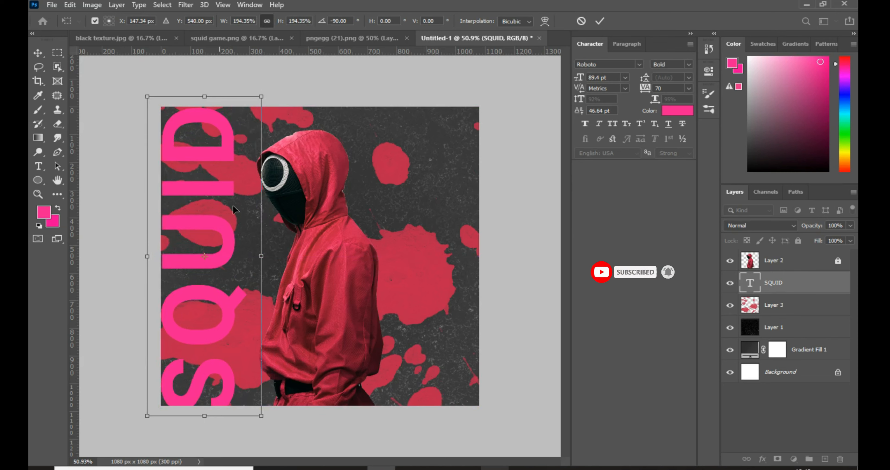
pyautogui.click(34, 55)
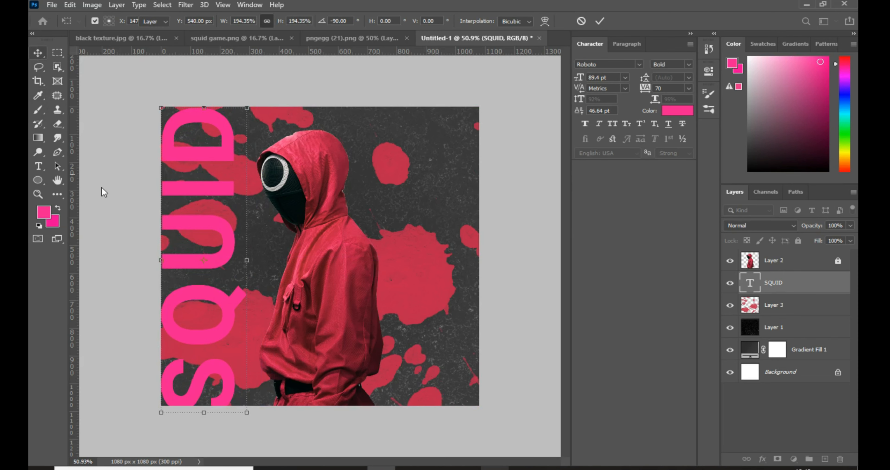
pyautogui.click(215, 227)
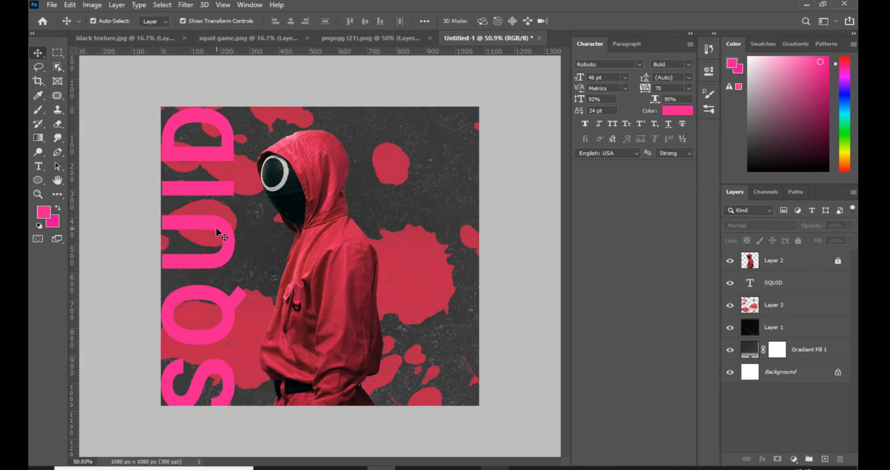
# Duplicate the SQUID text and place the copy vertically along the canvas's right edge
pyautogui.moveTo(216, 227); pyautogui.dragTo(410, 223)
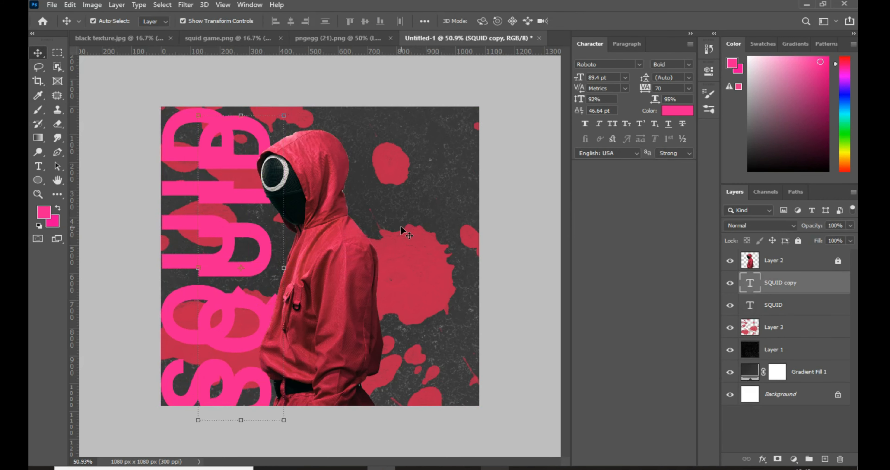
pyautogui.click(377, 259)
pyautogui.click(251, 262)
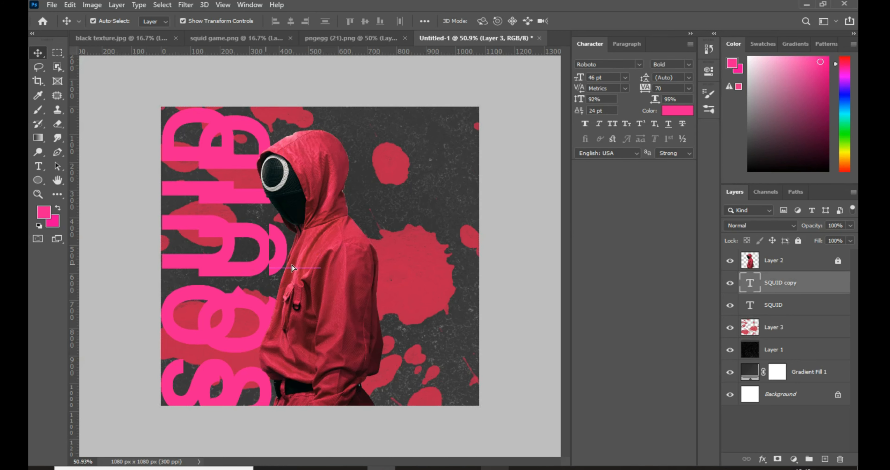
pyautogui.moveTo(293, 264); pyautogui.dragTo(443, 225)
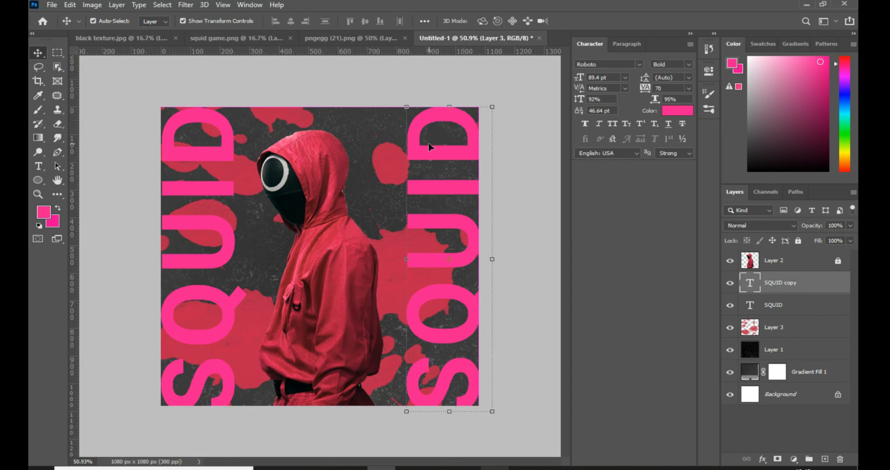
# Replace the wording of the SQUID copy on the canvas's right edge with GAME
pyautogui.click(39, 167)
pyautogui.click(74, 168)
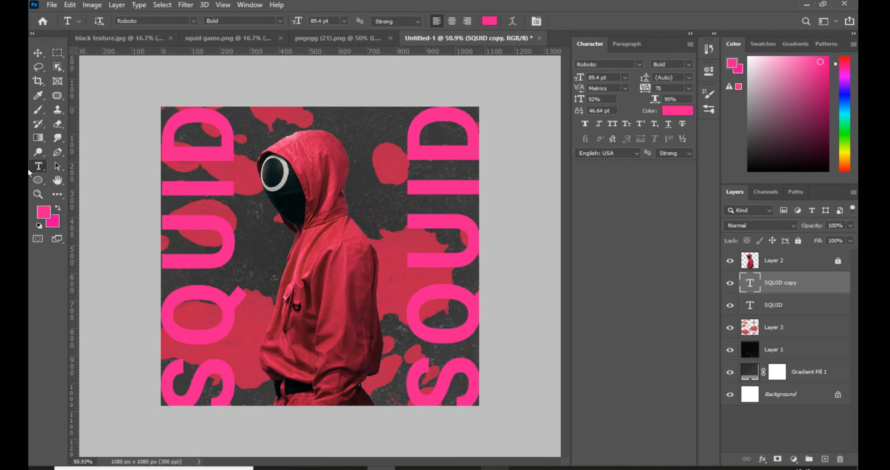
pyautogui.click(39, 167)
pyautogui.click(74, 167)
pyautogui.moveTo(422, 135); pyautogui.dragTo(438, 400)
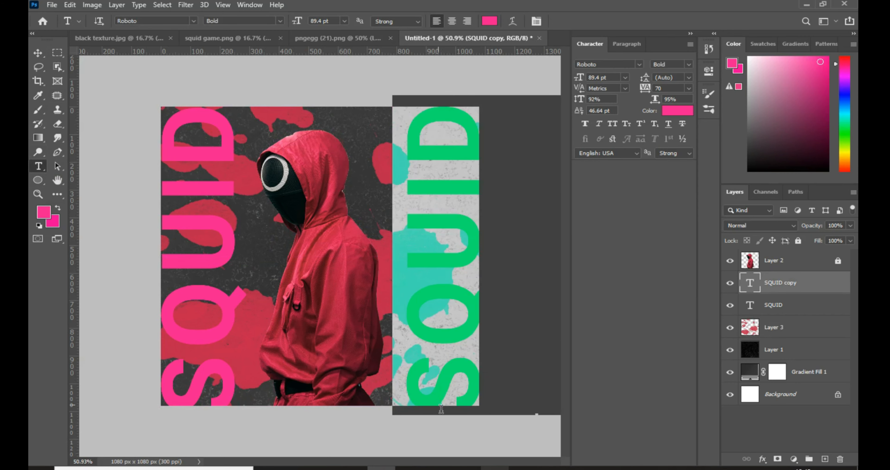
pyautogui.press('BackSpace')
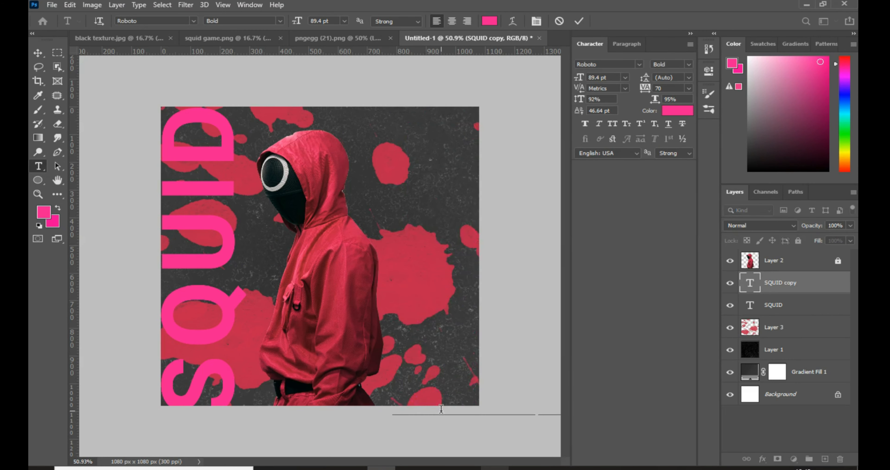
pyautogui.write('GAME')
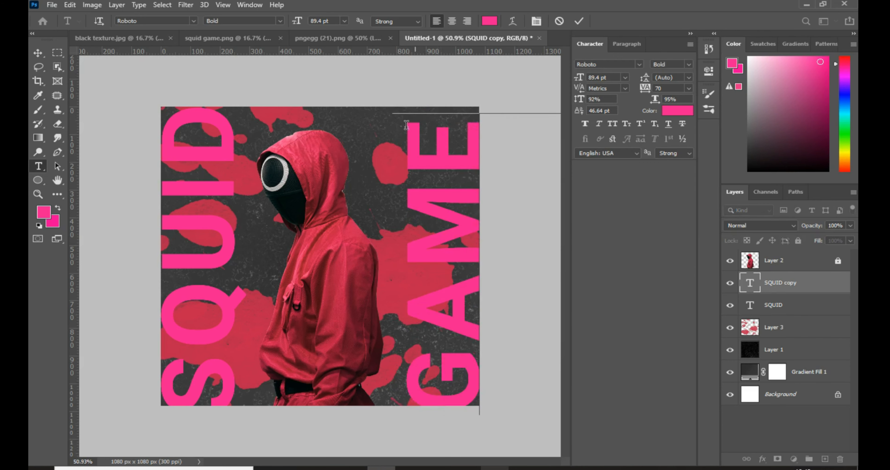
# Recolour the whole GAME text to near-white #f3ffff and commit the text edit
pyautogui.moveTo(411, 127); pyautogui.dragTo(484, 443)
pyautogui.click(678, 111)
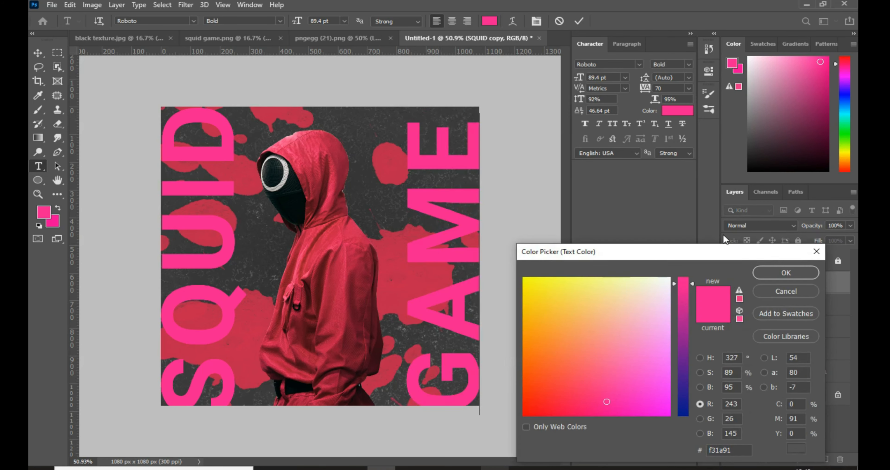
pyautogui.moveTo(661, 283); pyautogui.dragTo(671, 277)
pyautogui.moveTo(678, 252); pyautogui.dragTo(710, 217)
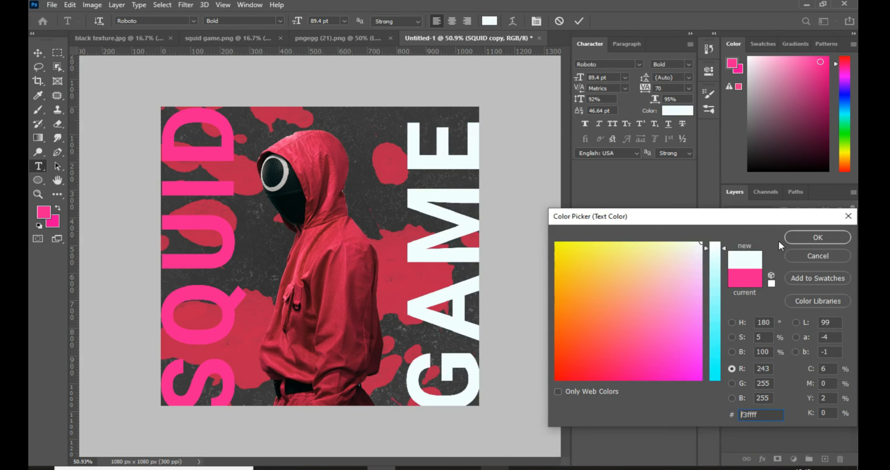
pyautogui.click(801, 234)
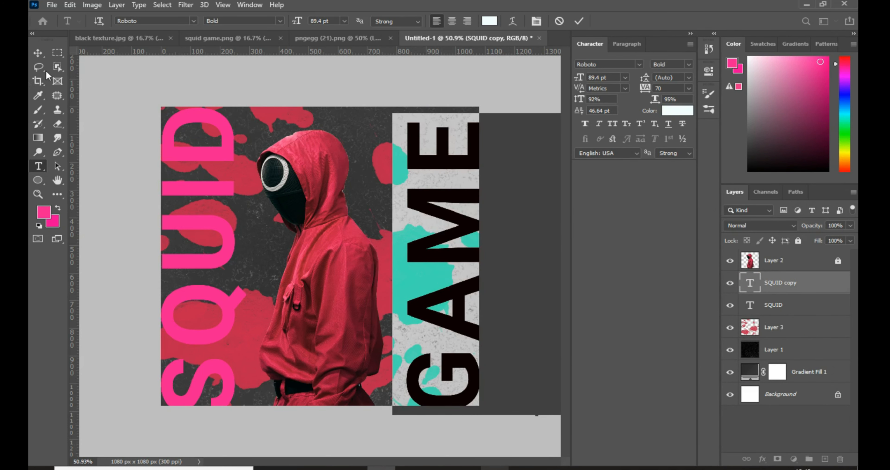
pyautogui.click(37, 53)
# Scale the GAME text to about 106% and fit it to the canvas's right edge, centred at about X 985, Y 522 px
pyautogui.hotkey('ctrl', 't')
pyautogui.moveTo(447, 118)
pyautogui.mouseDown()
pyautogui.moveTo(448, 103)
pyautogui.moveTo(438, 139)
pyautogui.moveTo(442, 102)
pyautogui.mouseUp()
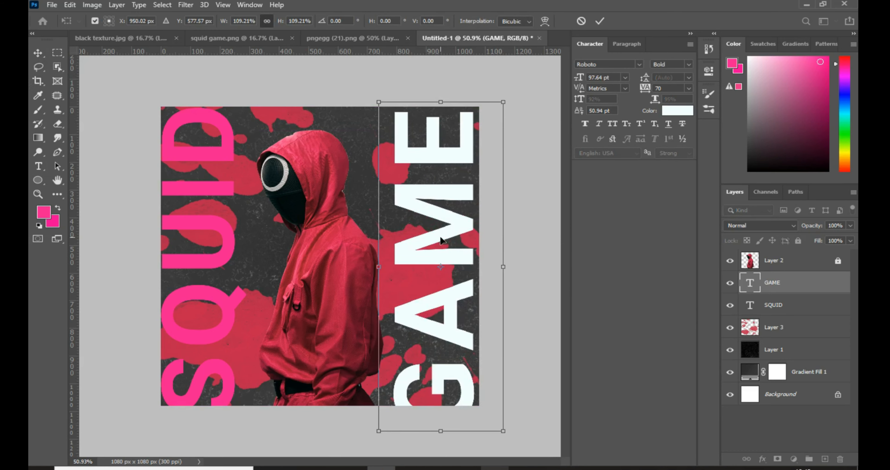
pyautogui.moveTo(441, 237)
pyautogui.mouseDown()
pyautogui.moveTo(454, 233)
pyautogui.moveTo(447, 236)
pyautogui.mouseUp()
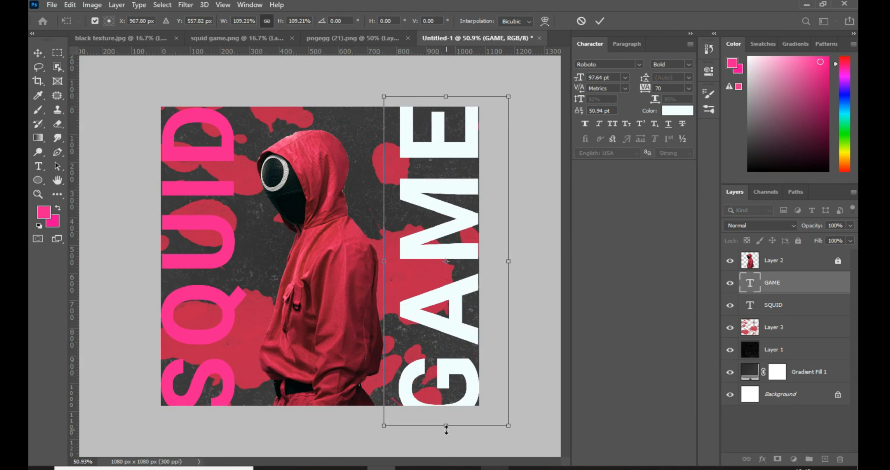
pyautogui.moveTo(446, 430); pyautogui.dragTo(452, 411)
pyautogui.moveTo(427, 197); pyautogui.dragTo(432, 201)
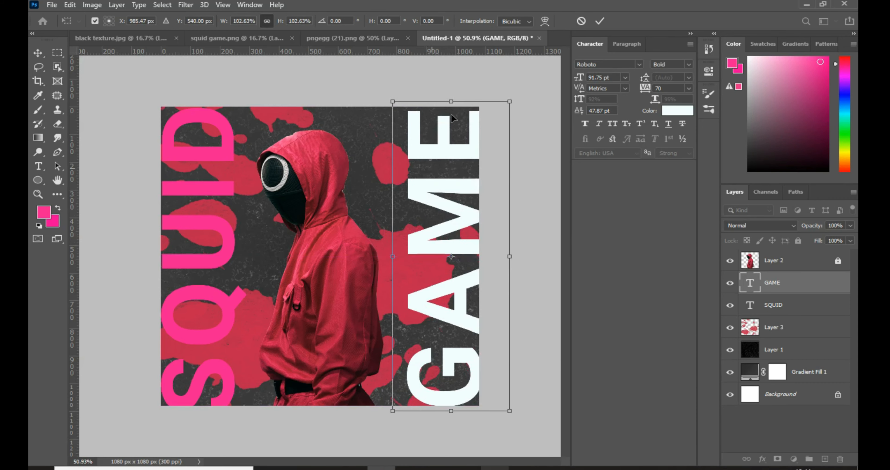
pyautogui.moveTo(452, 101); pyautogui.dragTo(451, 91)
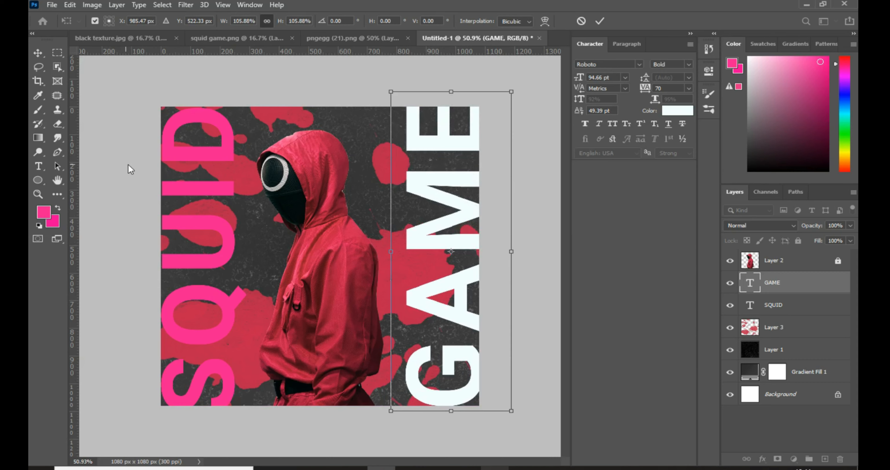
pyautogui.click(38, 52)
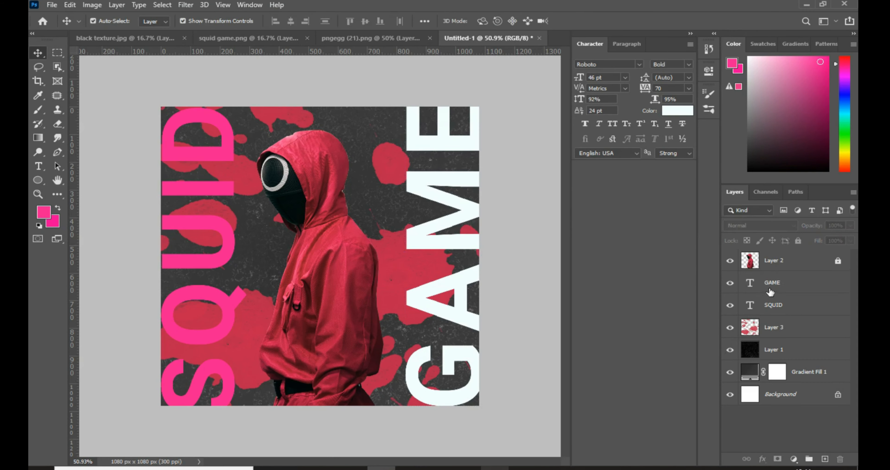
# Add an empty layer above the hooded figure, then copy the smoke image from pngegg (21).png into the poster
pyautogui.click(808, 269)
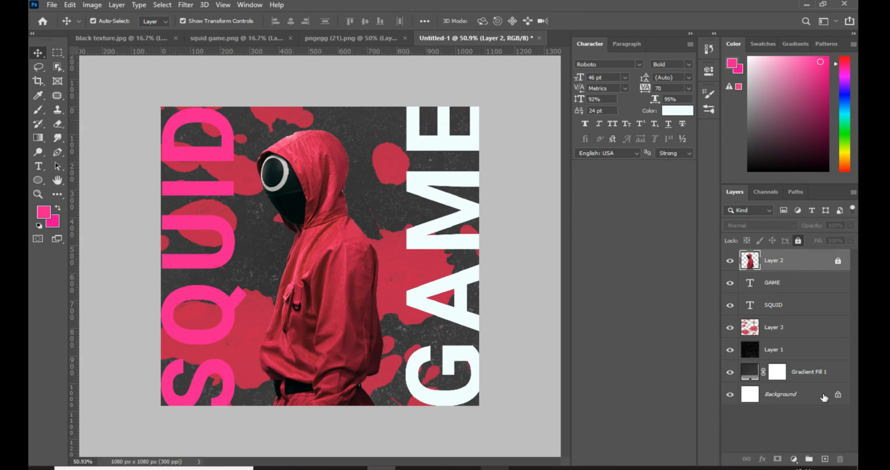
pyautogui.click(824, 459)
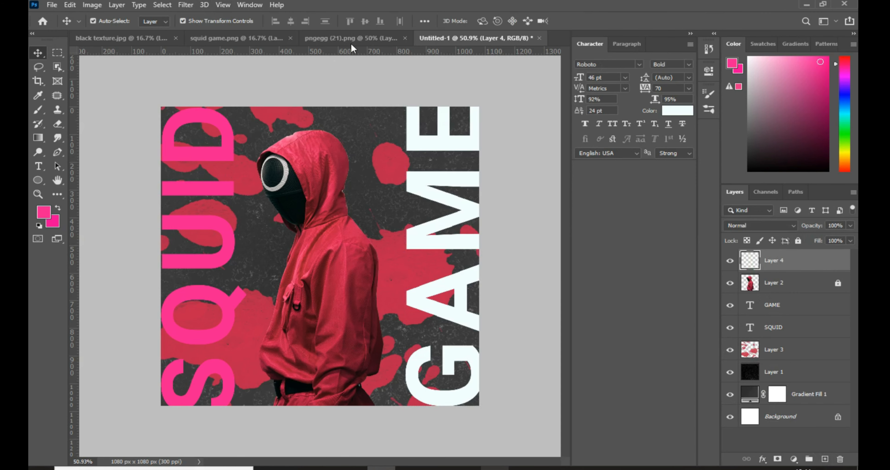
pyautogui.click(346, 38)
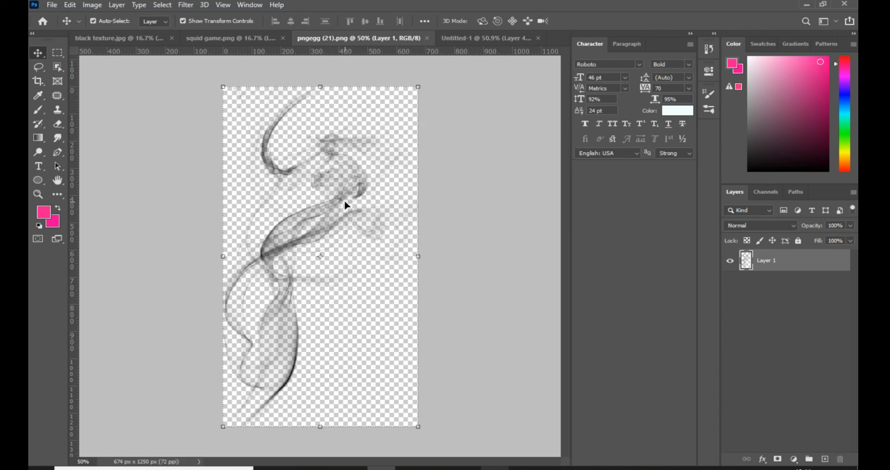
pyautogui.moveTo(345, 202); pyautogui.dragTo(319, 250)
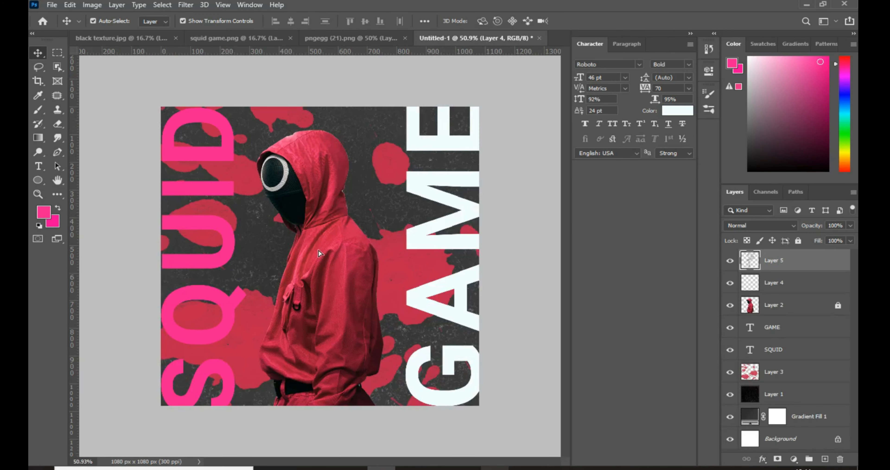
# Scale the smoke layer to about 64% and place it over the hooded figure, centred at about X 463, Y 715 px
pyautogui.moveTo(334, 213); pyautogui.dragTo(328, 290)
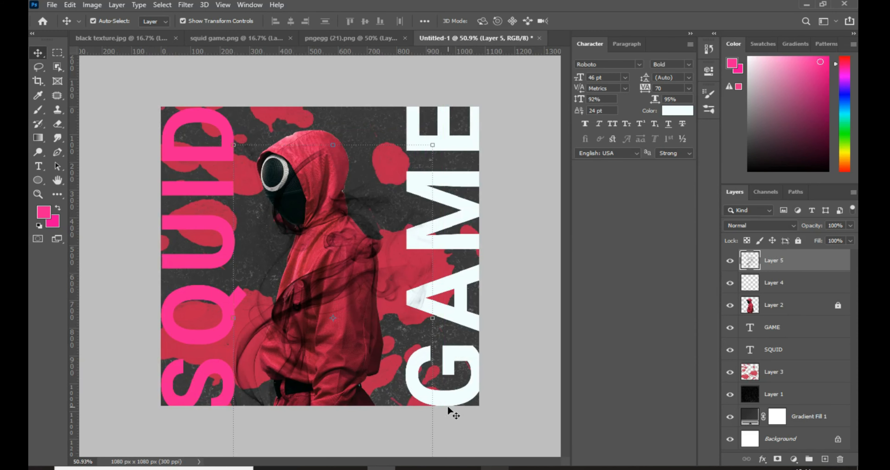
pyautogui.scroll(-3, 448, 406)
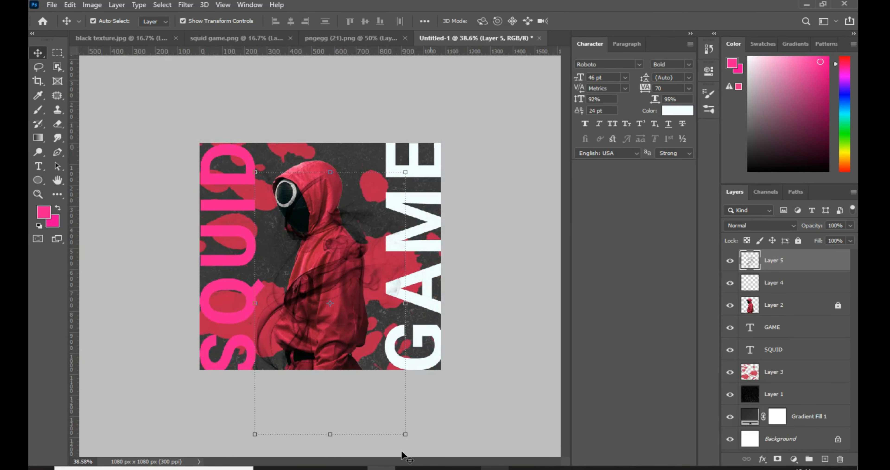
pyautogui.moveTo(405, 433); pyautogui.dragTo(351, 339)
pyautogui.moveTo(276, 259); pyautogui.dragTo(277, 298)
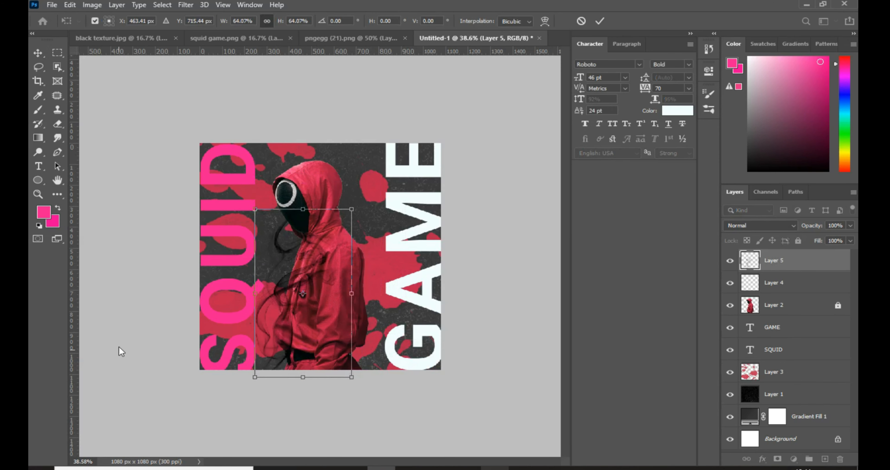
pyautogui.press('Return')
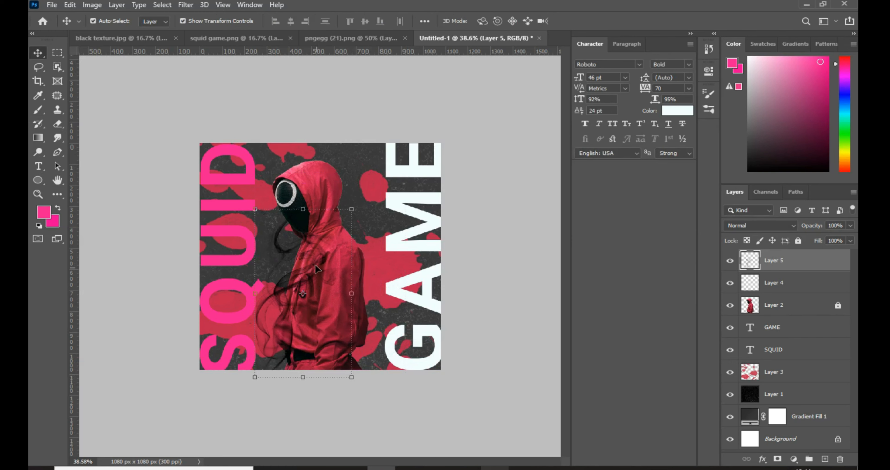
# Reposition the smoke layer over the figure's torso so it sits horizontally centred on the canvas
pyautogui.moveTo(314, 262); pyautogui.dragTo(345, 257)
pyautogui.click(226, 289)
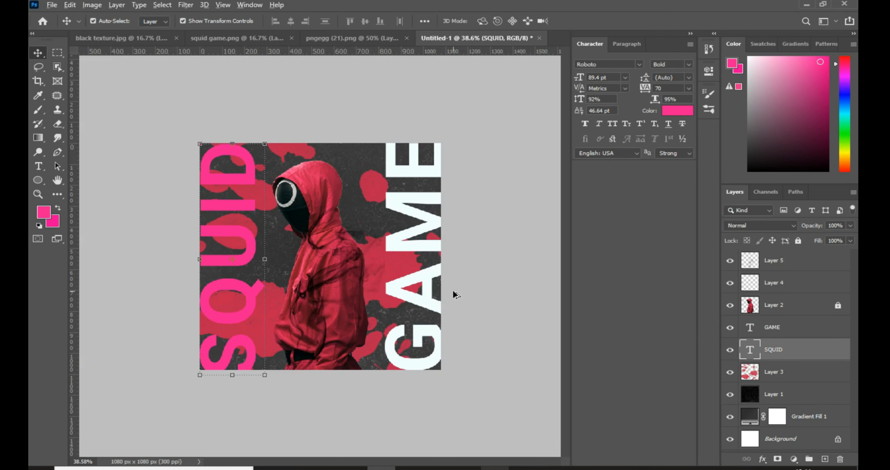
pyautogui.scroll(3, 453, 292)
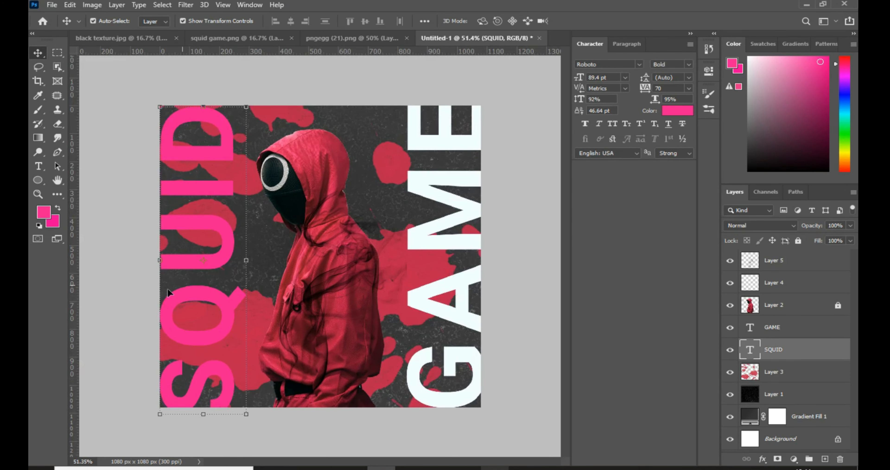
pyautogui.click(331, 282)
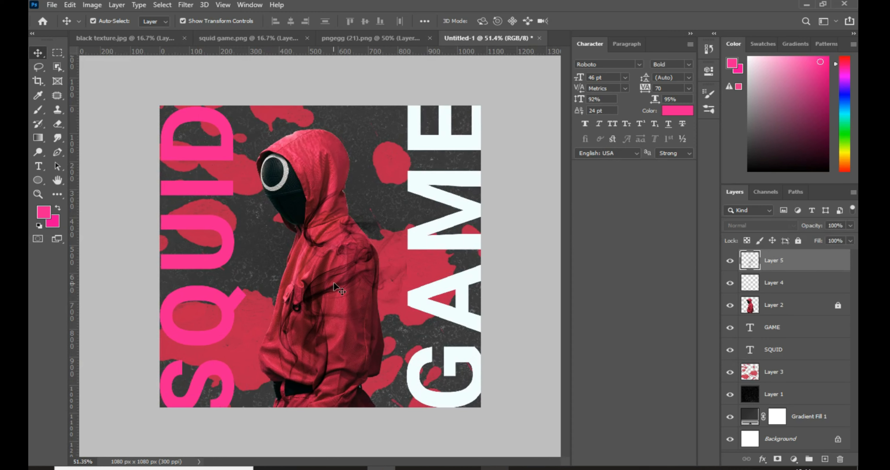
pyautogui.moveTo(321, 282)
pyautogui.mouseDown()
pyautogui.moveTo(289, 272)
pyautogui.moveTo(324, 277)
pyautogui.mouseUp()
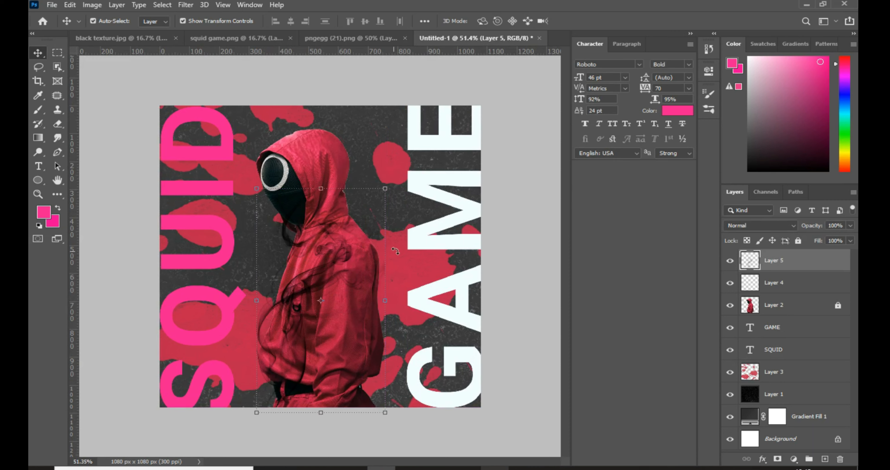
pyautogui.moveTo(399, 247); pyautogui.dragTo(393, 244)
pyautogui.click(39, 55)
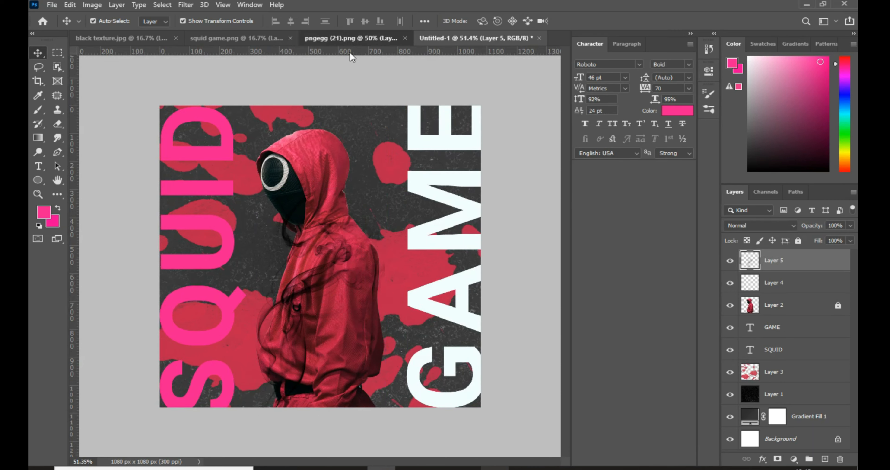
# Try to copy the smoke from pngegg (21).png into the poster a second time
pyautogui.click(350, 37)
pyautogui.moveTo(315, 231); pyautogui.dragTo(294, 179)
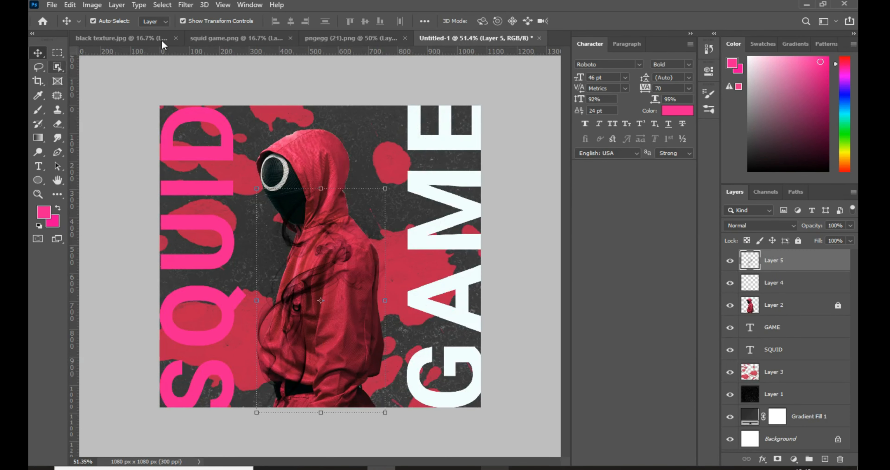
# Copy the smoke from pngegg (21).png into the poster a second time, over the hooded figure and the SQUID text
pyautogui.click(359, 38)
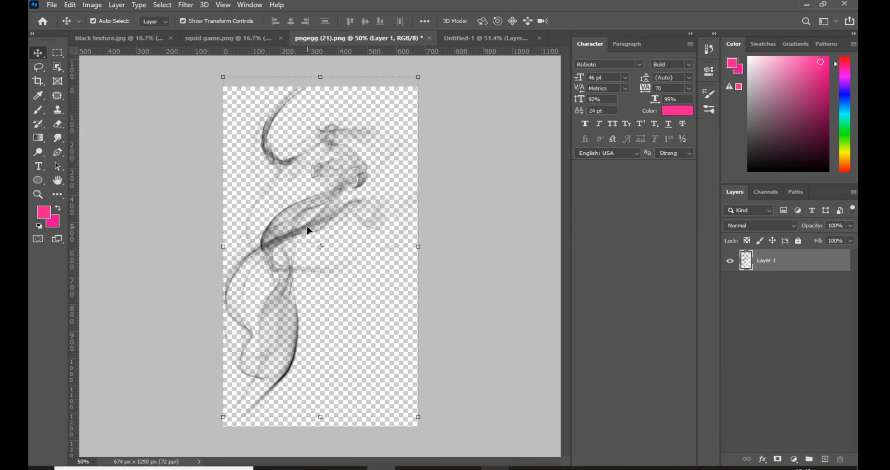
pyautogui.moveTo(309, 222); pyautogui.dragTo(272, 214)
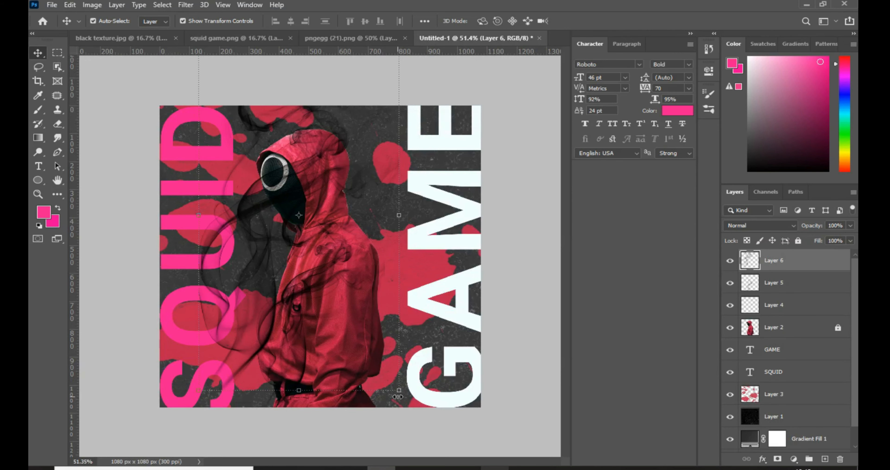
# Try to scale the second smoke layer to about 68% and reposition it between the SQUID text and the figure
pyautogui.moveTo(398, 391); pyautogui.dragTo(334, 277)
pyautogui.moveTo(242, 183); pyautogui.dragTo(237, 294)
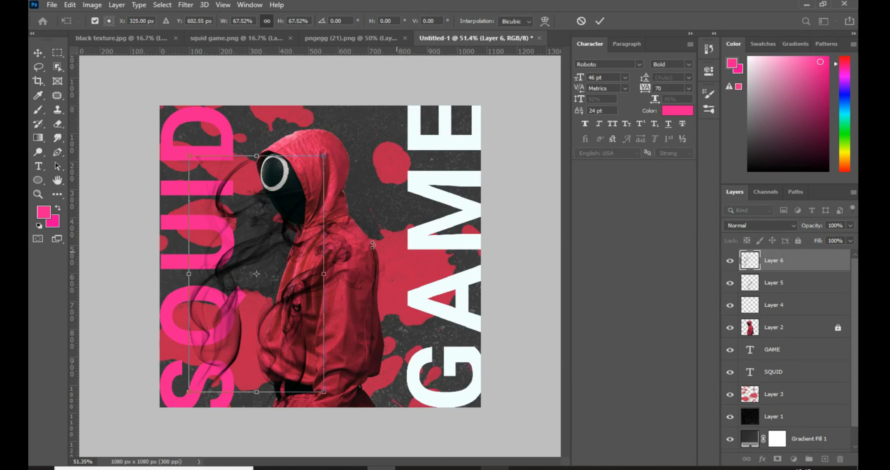
pyautogui.moveTo(248, 258); pyautogui.dragTo(291, 196)
# Copy the smoke from pngegg (21).png into the poster a third time, over the GAME text
pyautogui.click(391, 38)
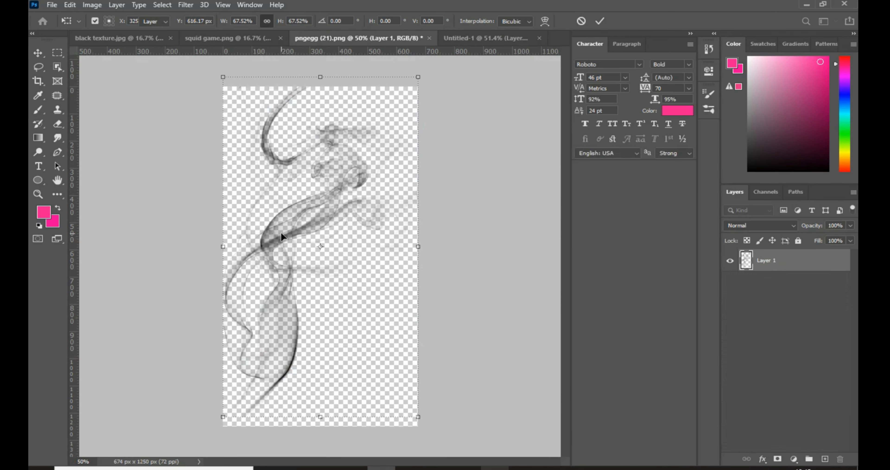
pyautogui.press('Return')
pyautogui.moveTo(281, 228); pyautogui.dragTo(407, 268)
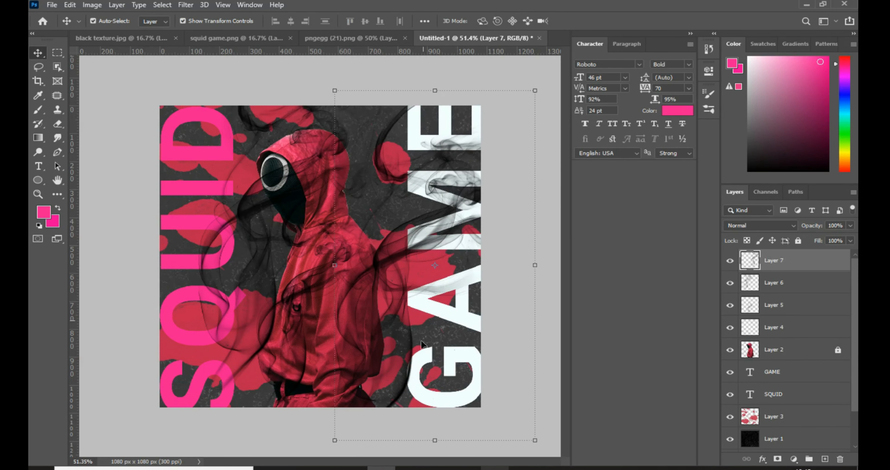
# Scale the third smoke layer to about 80% and place it over the GAME text beside the figure
pyautogui.moveTo(536, 443); pyautogui.dragTo(376, 186)
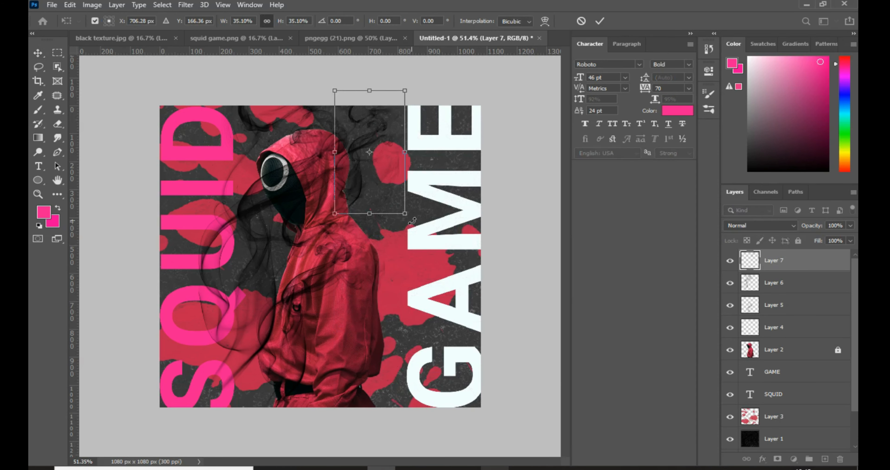
pyautogui.moveTo(407, 213); pyautogui.dragTo(527, 363)
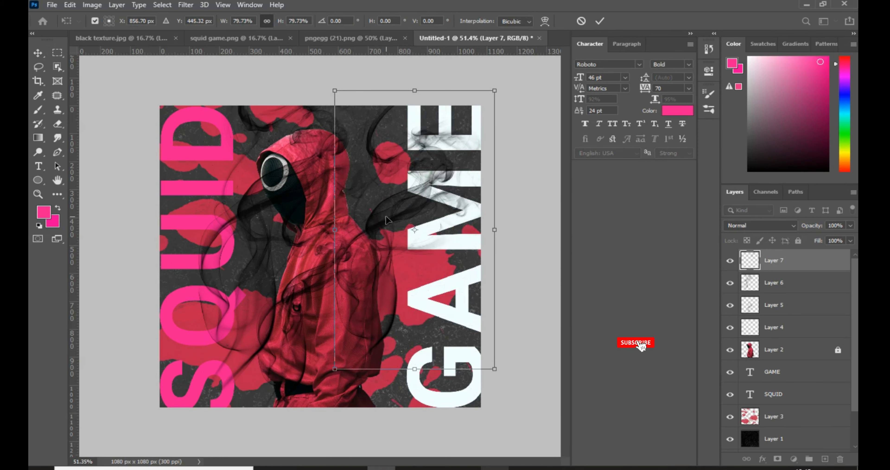
pyautogui.moveTo(404, 230); pyautogui.dragTo(418, 252)
# Apply the third smoke layer's transform and shift the torso smoke slightly lower on the hooded figure
pyautogui.moveTo(315, 301)
pyautogui.mouseDown()
pyautogui.moveTo(316, 272)
pyautogui.moveTo(322, 288)
pyautogui.mouseUp()
pyautogui.click(38, 53)
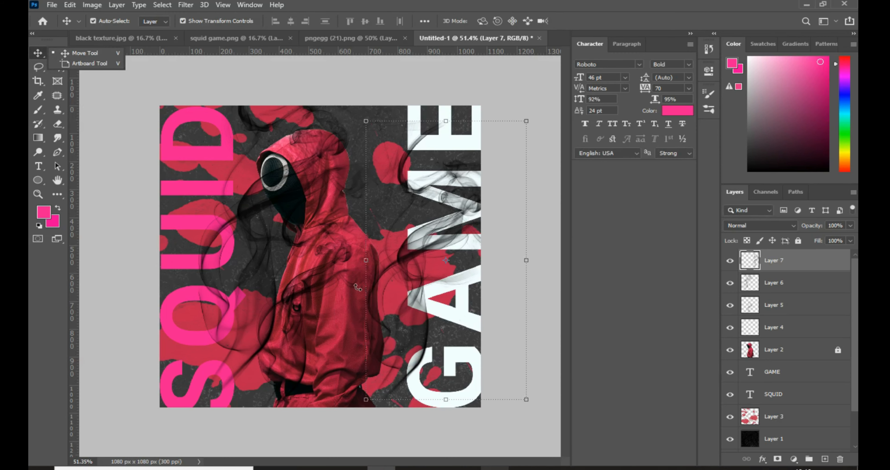
pyautogui.moveTo(314, 279); pyautogui.dragTo(331, 315)
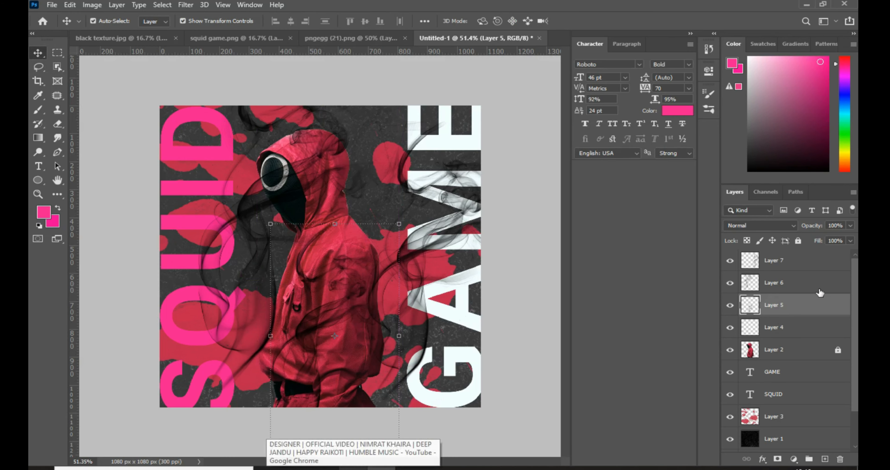
# Restack the second smoke layer directly beneath the SQUID text layer and the third smoke layer directly beneath the GAME text layer
pyautogui.click(729, 287)
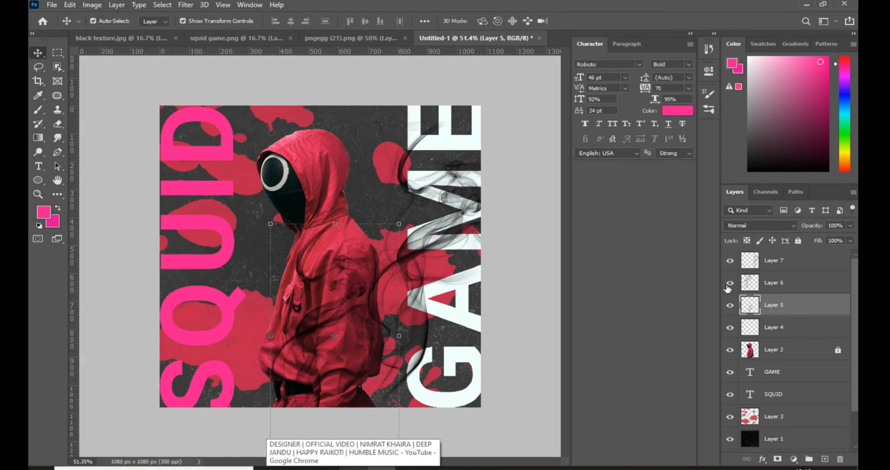
pyautogui.click(729, 285)
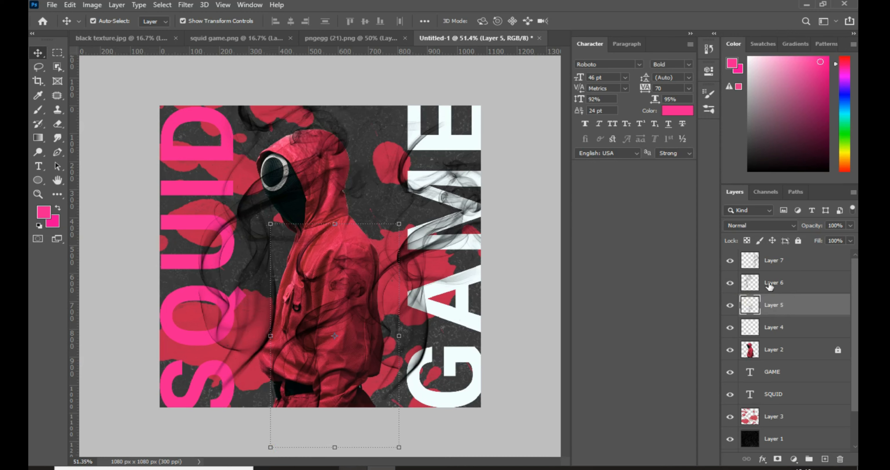
pyautogui.click(732, 284)
pyautogui.moveTo(784, 286); pyautogui.dragTo(797, 380)
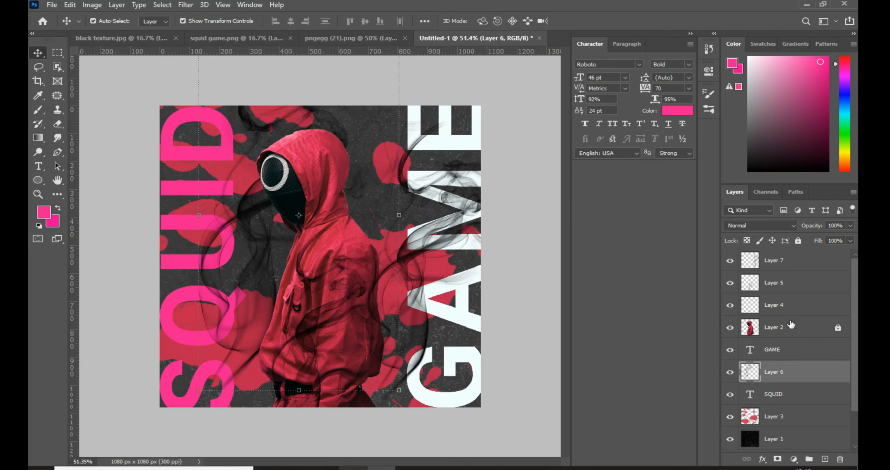
pyautogui.moveTo(792, 380); pyautogui.dragTo(793, 403)
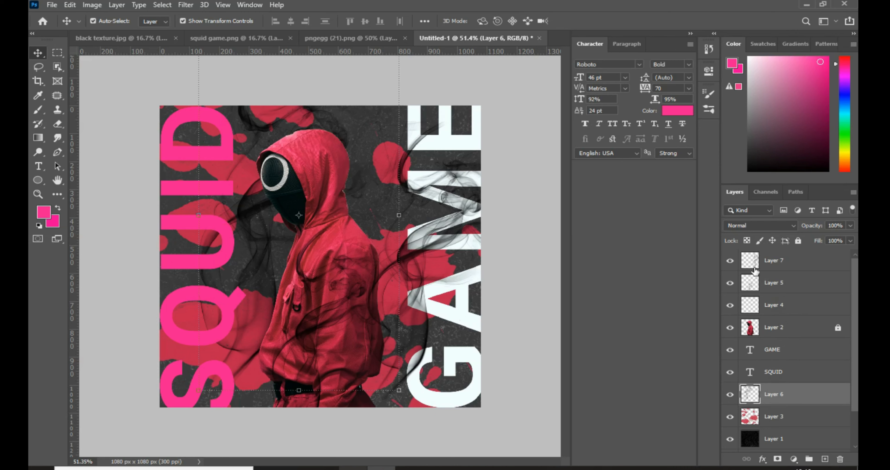
pyautogui.moveTo(802, 266); pyautogui.dragTo(805, 358)
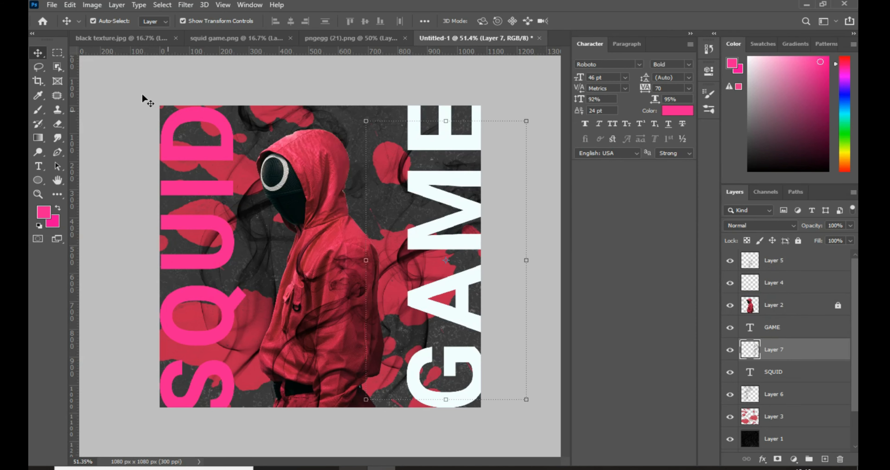
pyautogui.click(120, 92)
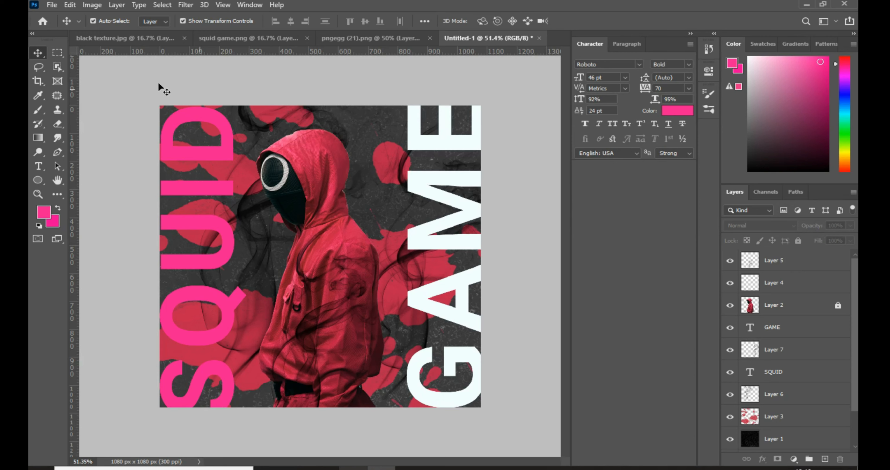
# Add an empty layer on top of the stack and choose the 369 px splatter brush
pyautogui.click(792, 271)
pyautogui.click(825, 459)
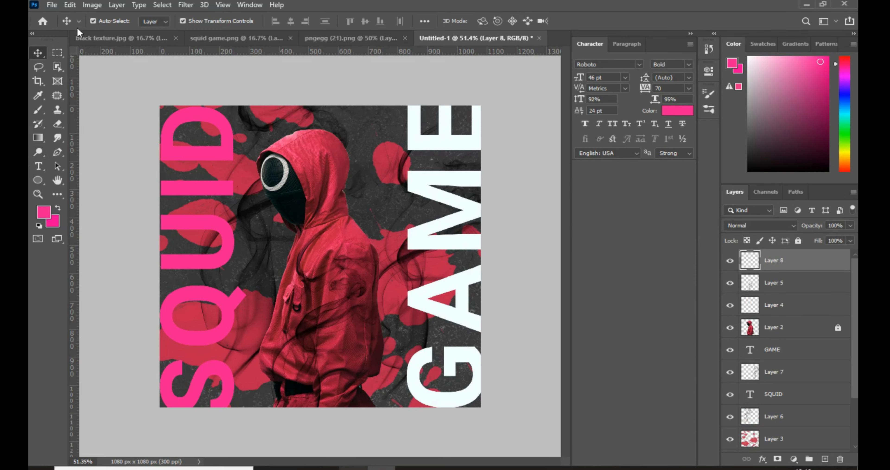
pyautogui.click(38, 110)
pyautogui.click(70, 107)
pyautogui.click(110, 21)
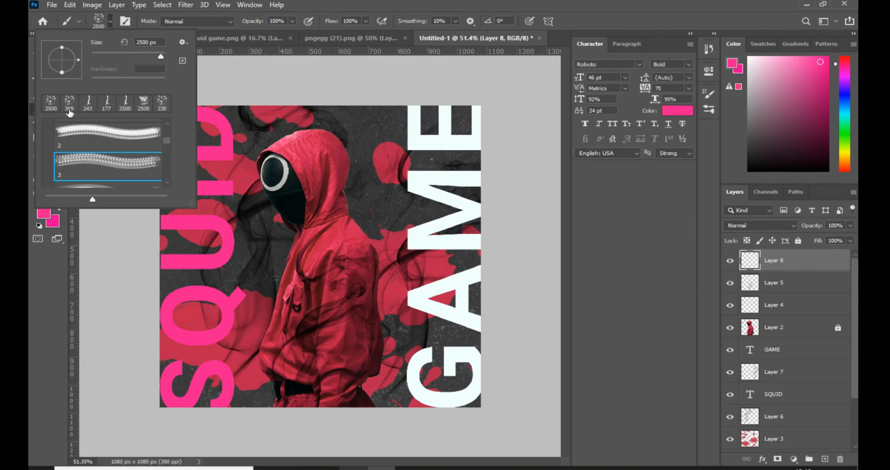
pyautogui.click(70, 109)
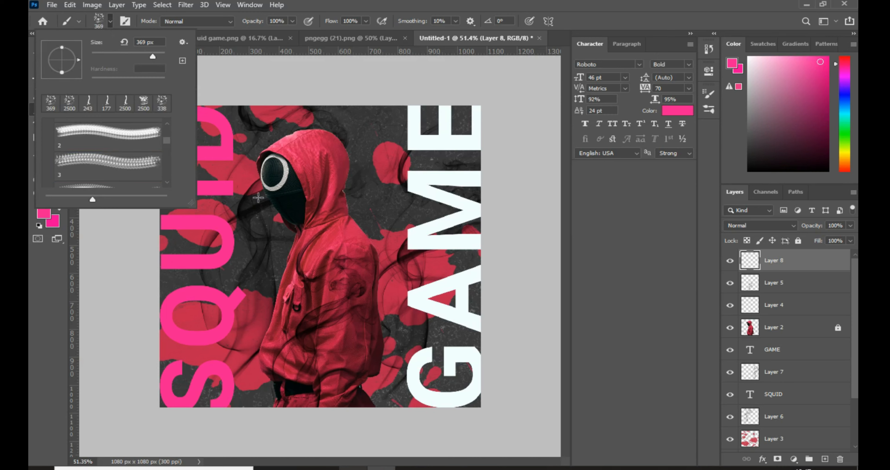
# Stamp a pink splatter between the SQUID text and the figure's mask on the new layer
pyautogui.click(238, 186)
pyautogui.click(239, 186)
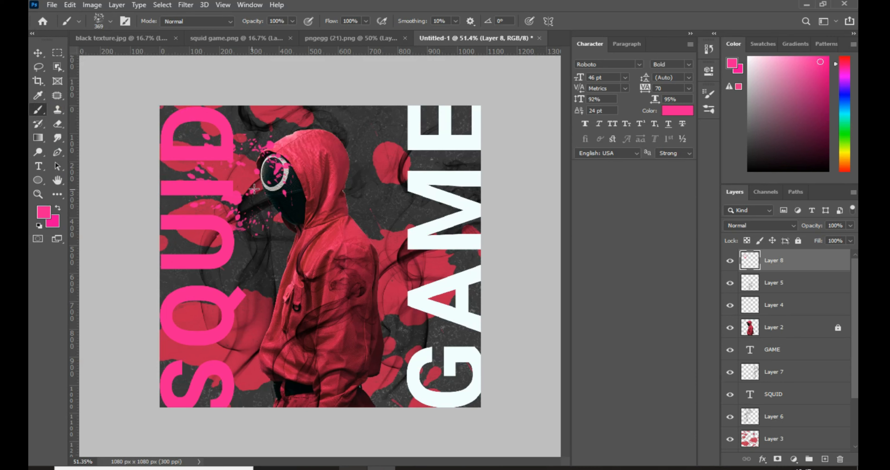
# Sample the hood's red as the foreground colour and delete the layer holding the pink splatter
pyautogui.click(39, 97)
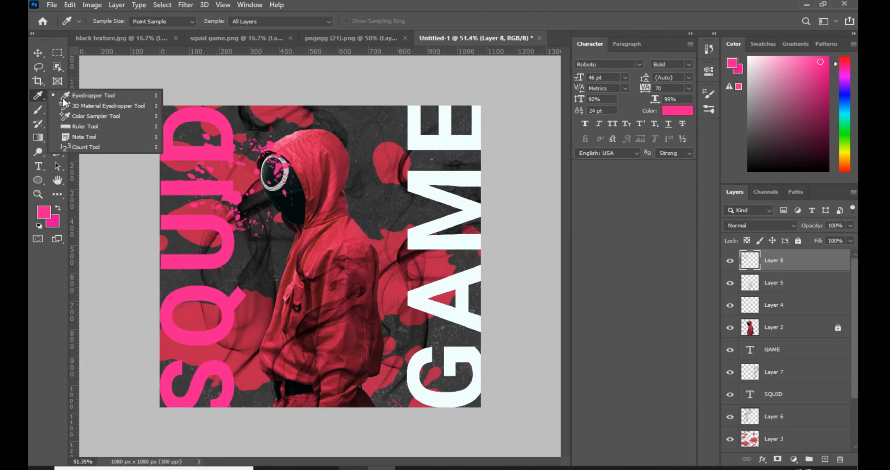
pyautogui.click(80, 97)
pyautogui.click(315, 161)
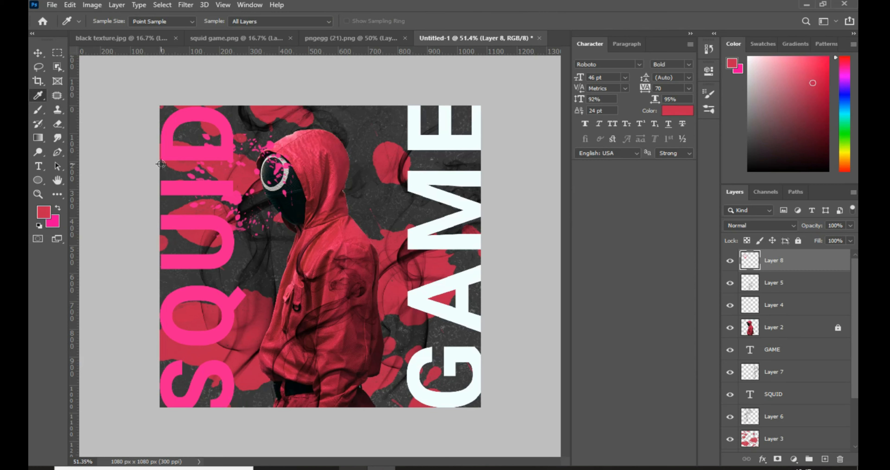
pyautogui.moveTo(814, 266); pyautogui.dragTo(840, 459)
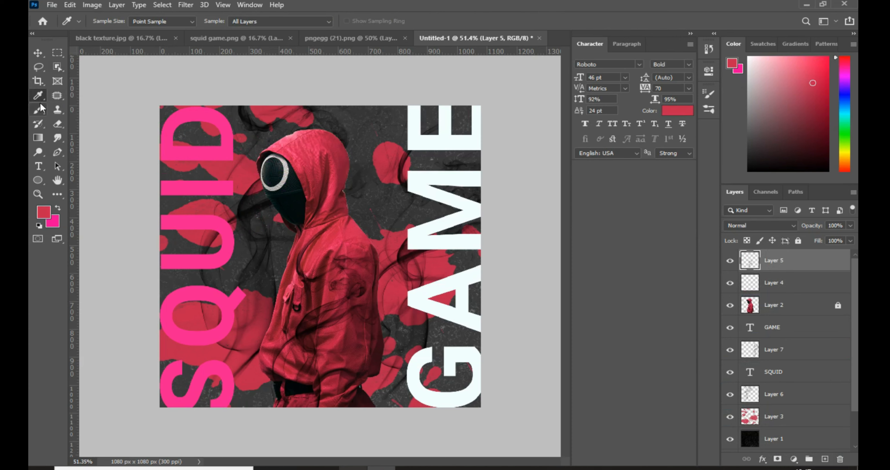
# Stamp red splatters with the 369 px splatter brush over the SQUID text, the figure's hood and the GAME text on Layer 5
pyautogui.click(39, 109)
pyautogui.rightClick(38, 109)
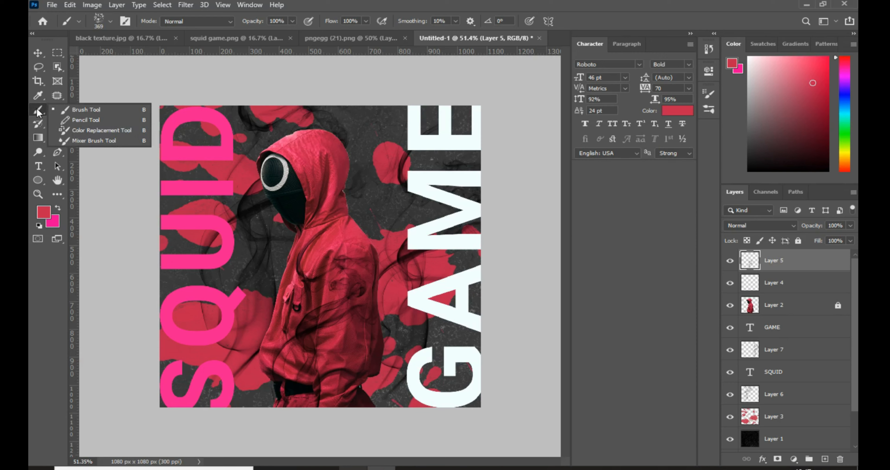
pyautogui.click(78, 109)
pyautogui.click(242, 163)
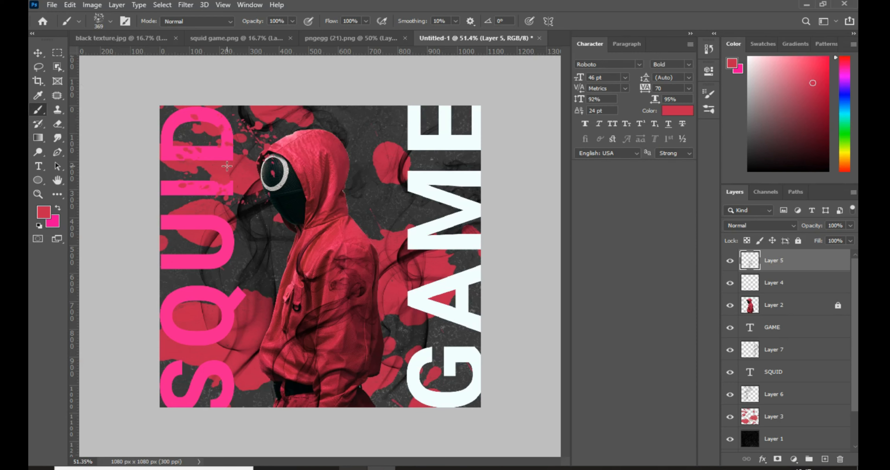
pyautogui.click(365, 171)
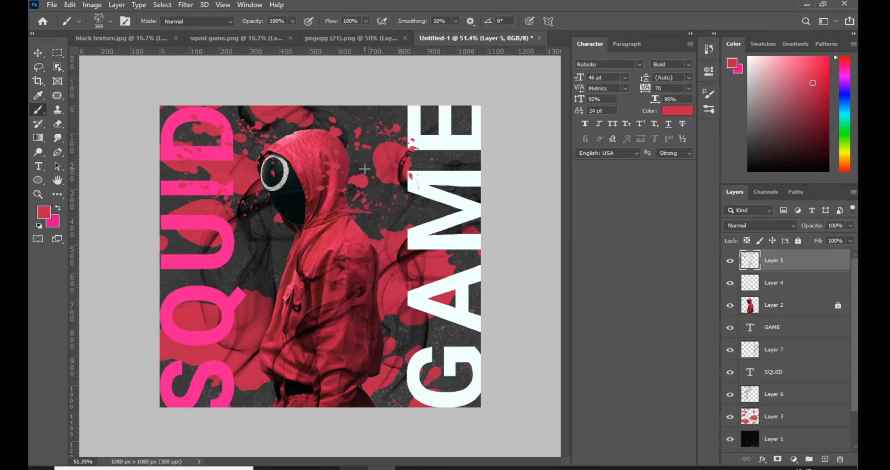
pyautogui.click(444, 184)
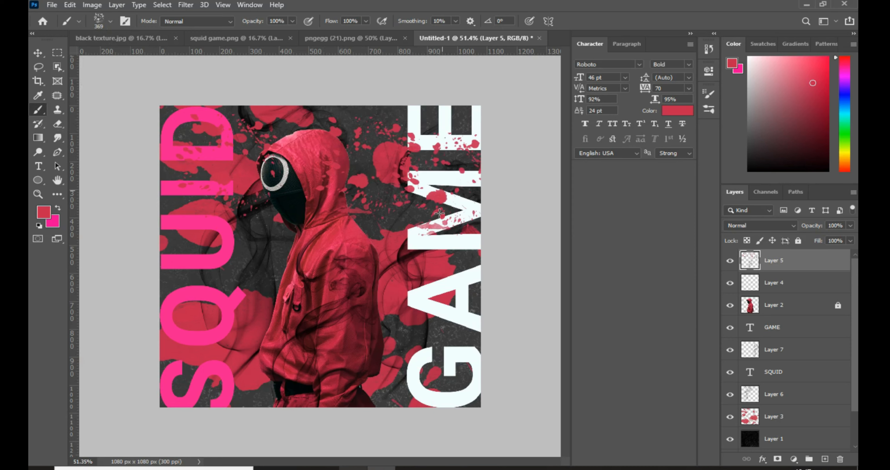
pyautogui.click(450, 359)
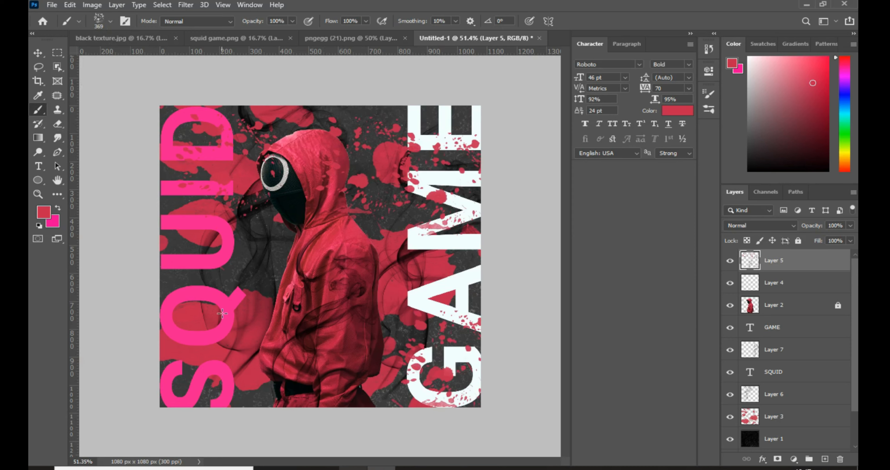
pyautogui.click(196, 289)
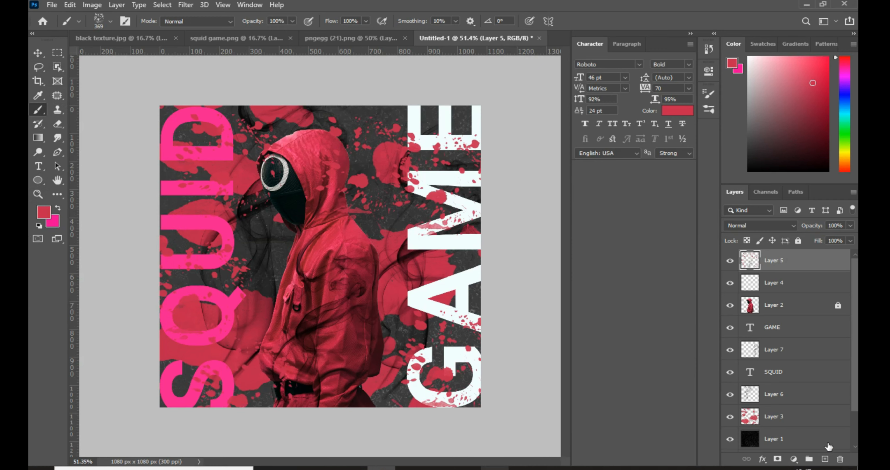
# Add a Photo Filter adjustment layer above all layers, using Cooling Filter (80)
pyautogui.click(794, 459)
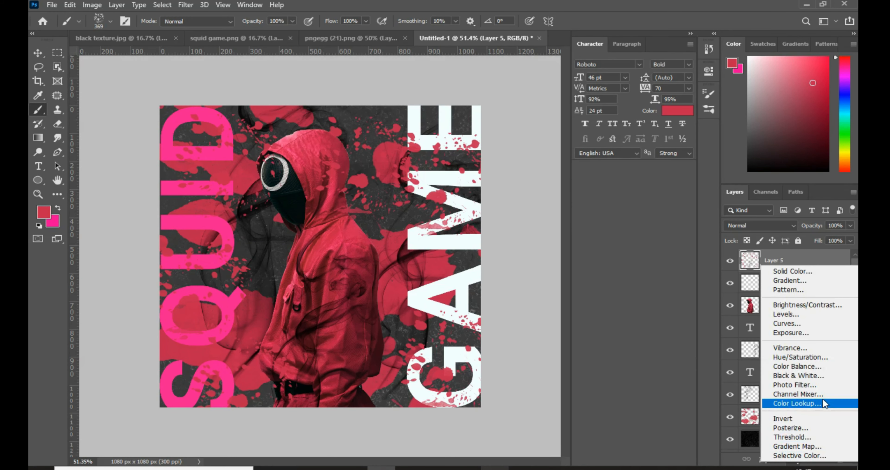
pyautogui.click(823, 386)
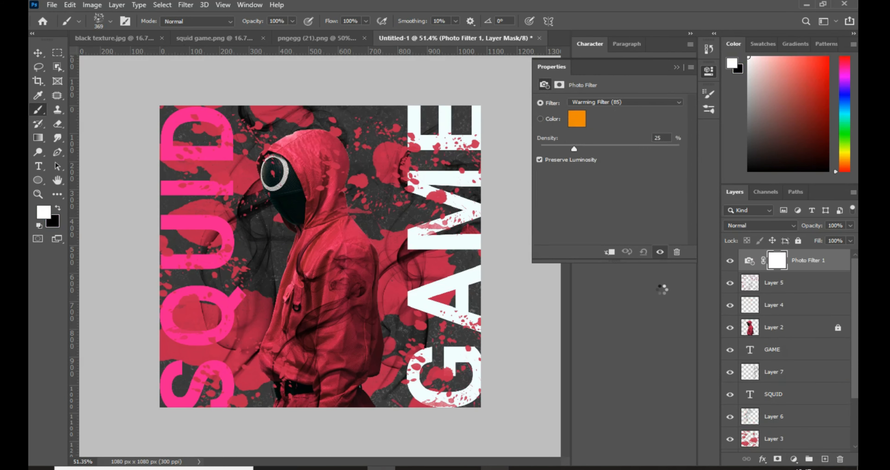
pyautogui.click(671, 102)
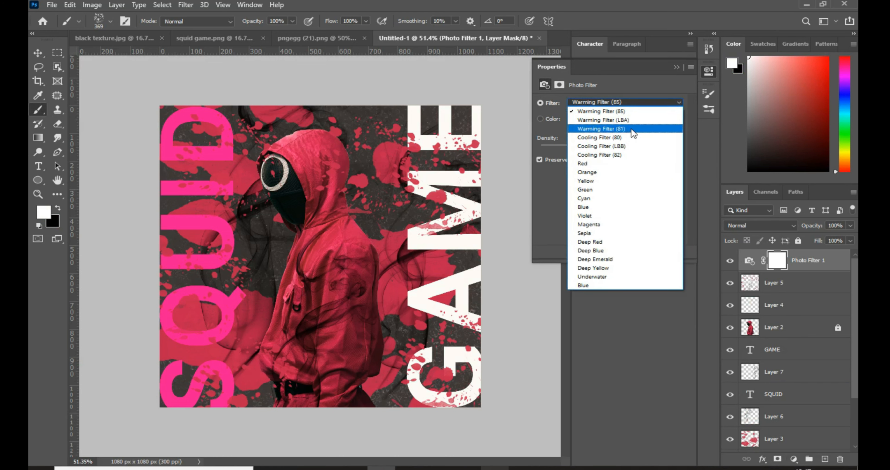
pyautogui.click(632, 135)
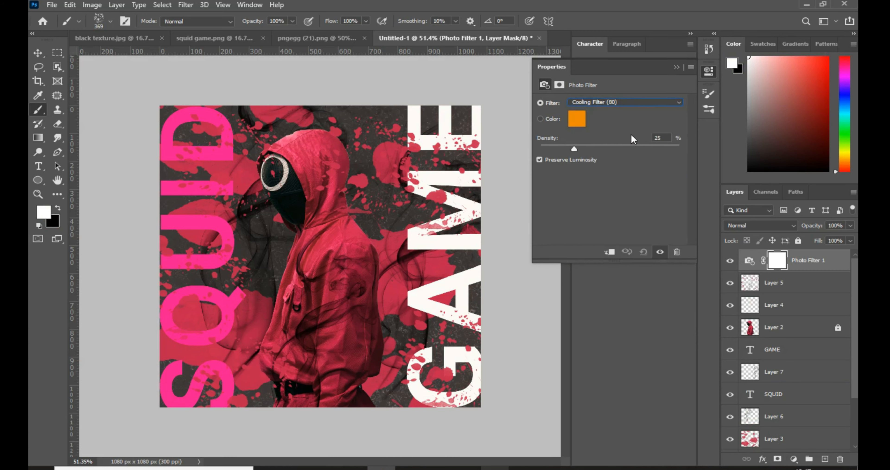
# Change the Photo Filter adjustment to Deep Red and close its properties
pyautogui.click(660, 103)
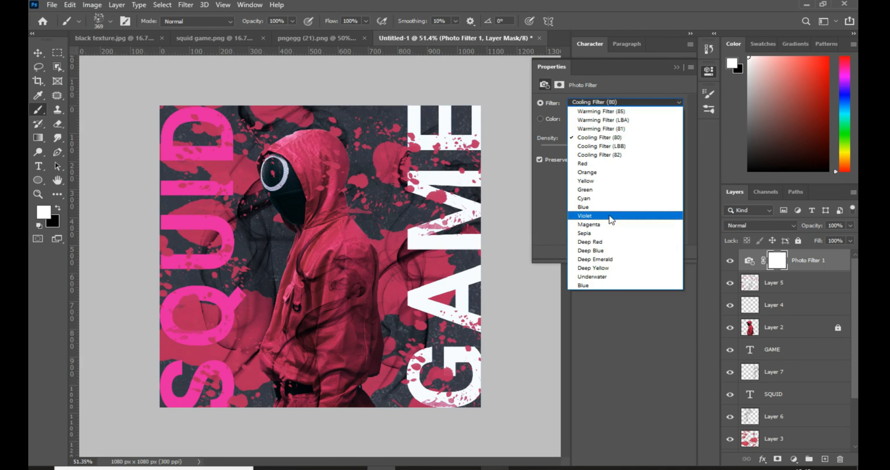
pyautogui.click(608, 241)
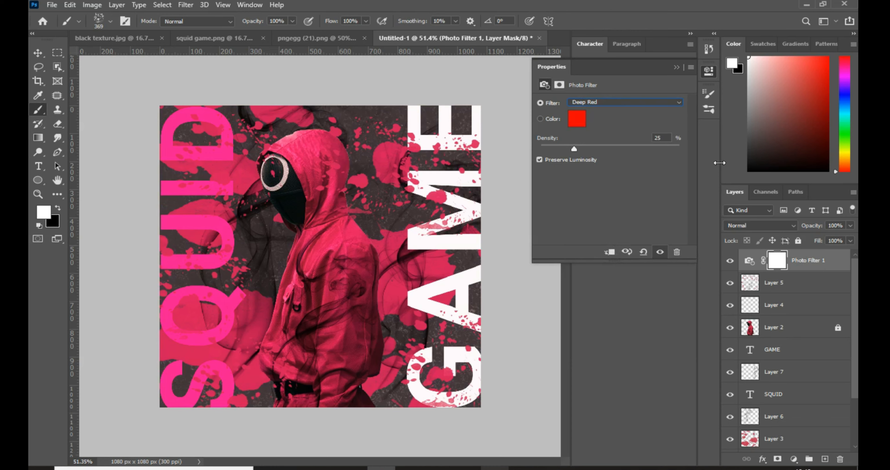
pyautogui.click(677, 67)
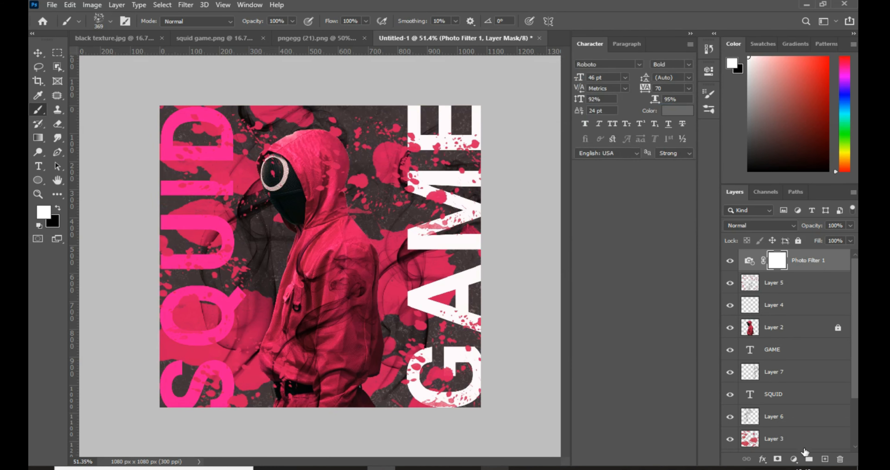
# Add a Brightness/Contrast adjustment layer above the Photo Filter, with brightness -26 and contrast 63
pyautogui.click(794, 459)
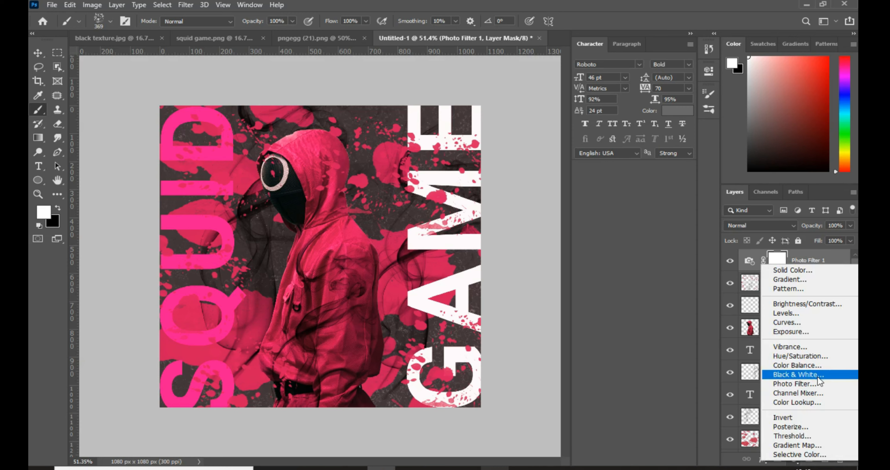
pyautogui.click(827, 302)
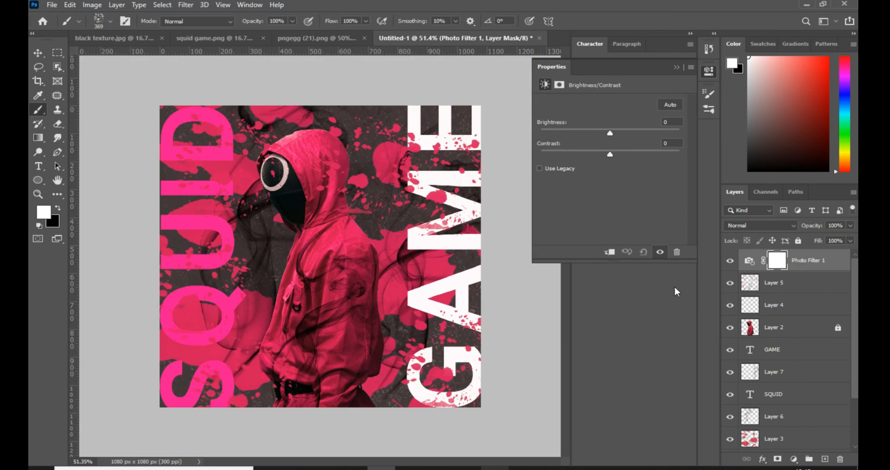
pyautogui.moveTo(608, 132)
pyautogui.mouseDown()
pyautogui.moveTo(628, 134)
pyautogui.moveTo(600, 131)
pyautogui.mouseUp()
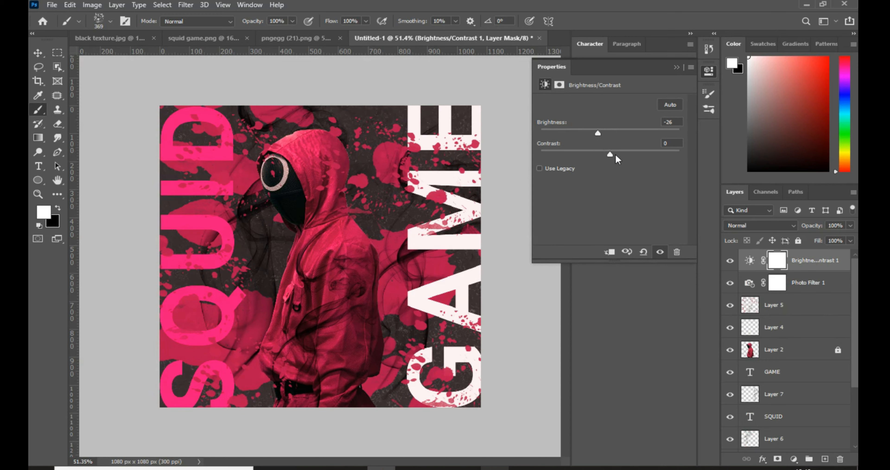
pyautogui.moveTo(611, 155); pyautogui.dragTo(647, 150)
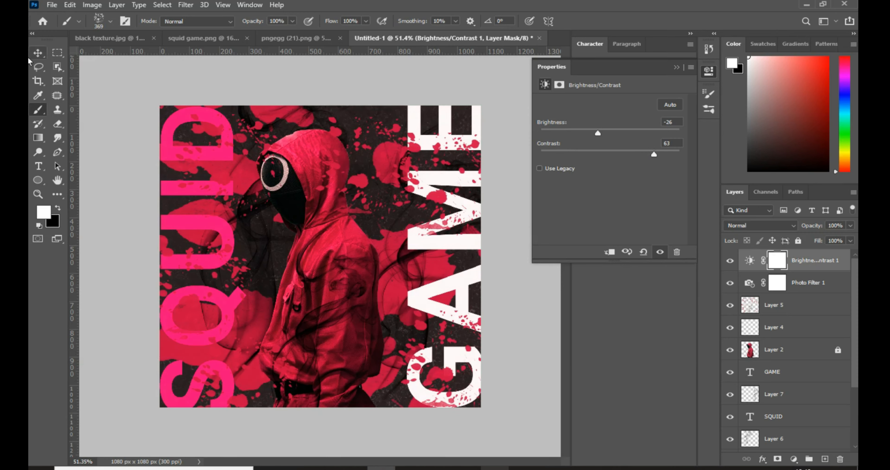
# Switch to the Move tool and collapse the adjustment properties and character settings to enlarge the canvas area
pyautogui.click(39, 52)
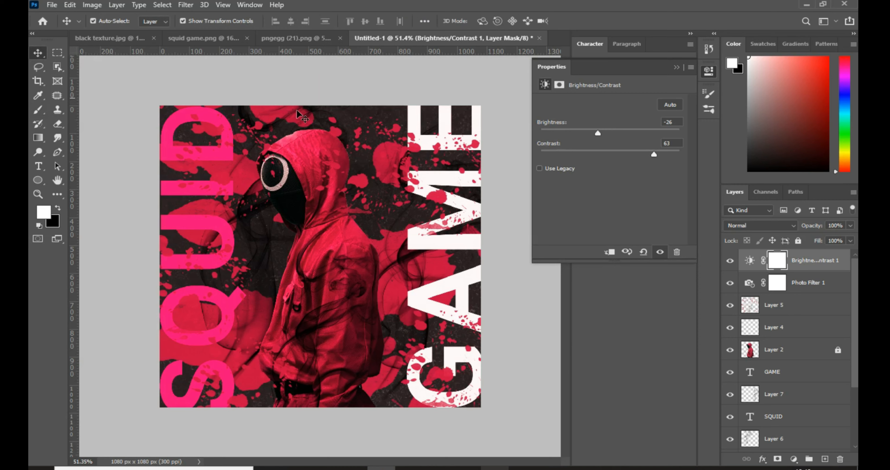
pyautogui.click(676, 67)
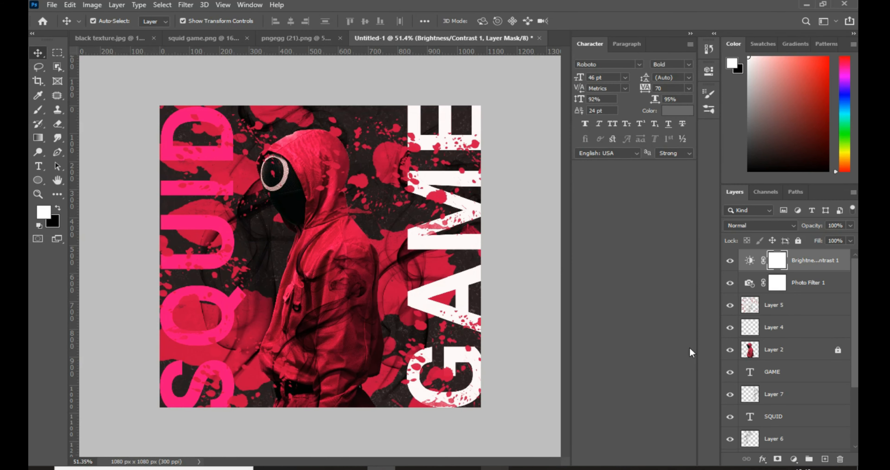
pyautogui.click(690, 35)
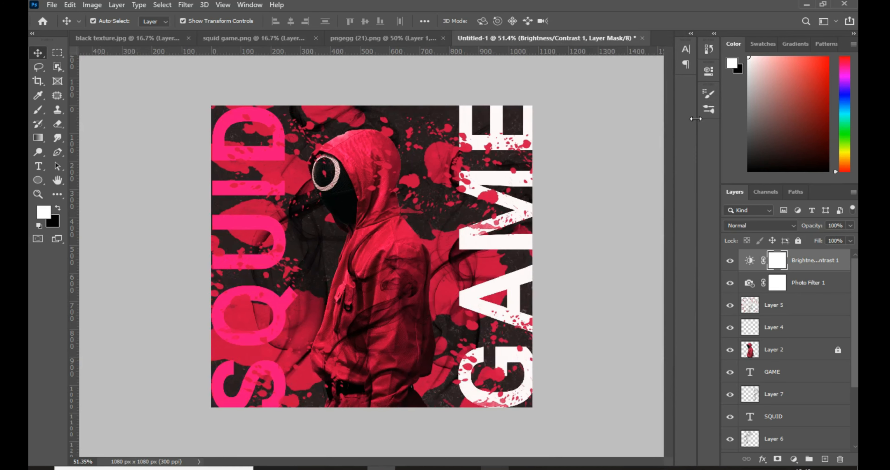